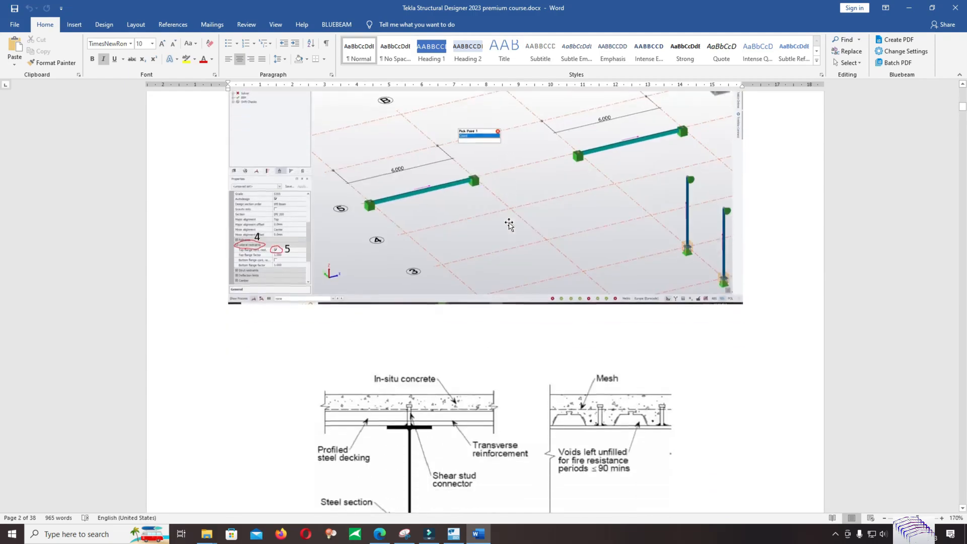
Step: Read the course document's section on the three ways to set beam restraints, down to the Show/Alter State method
scroll(521, 190, down, 15)
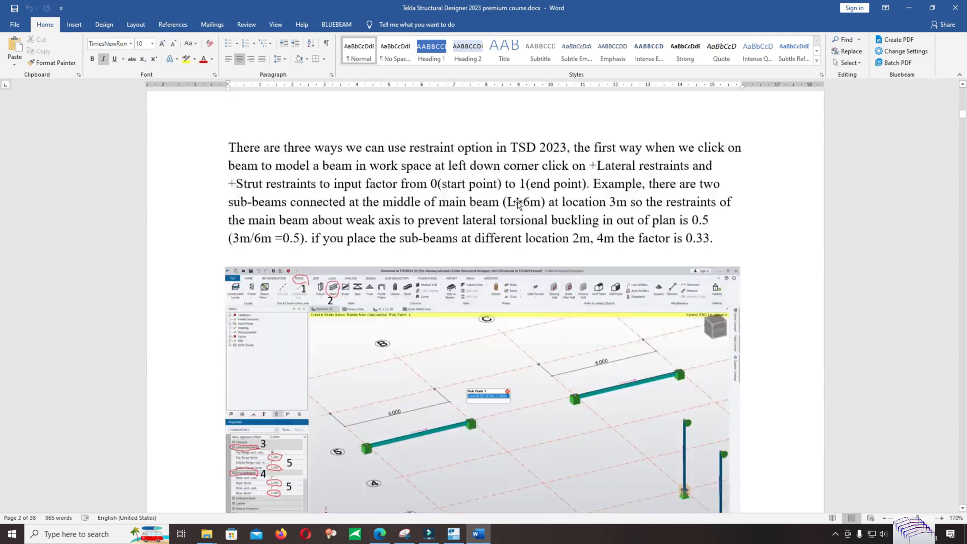
scroll(559, 218, down, 15)
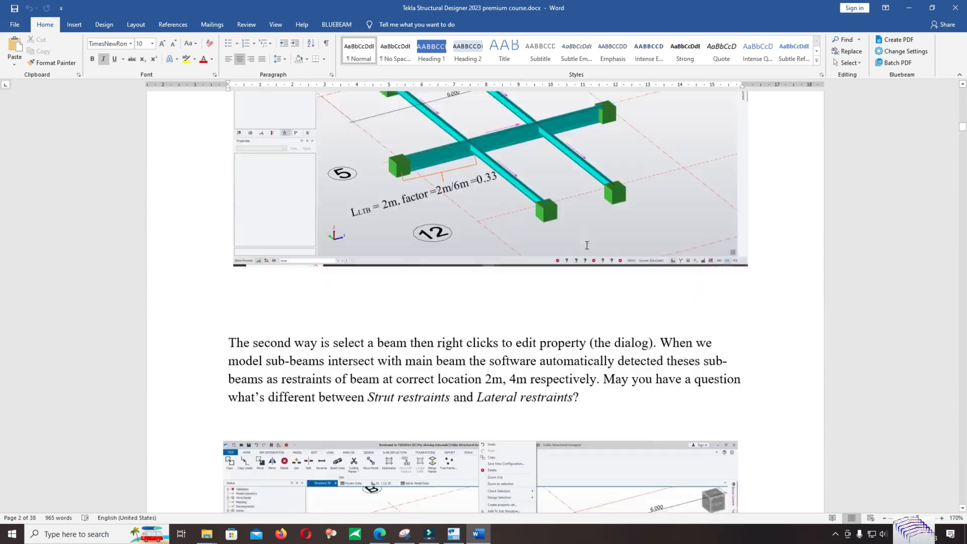
scroll(617, 246, down, 12)
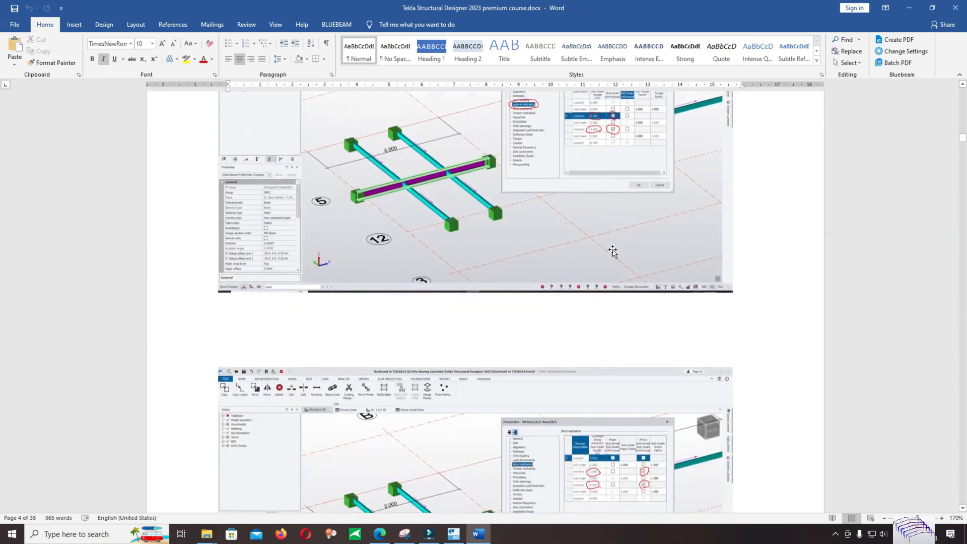
scroll(614, 295, down, 5)
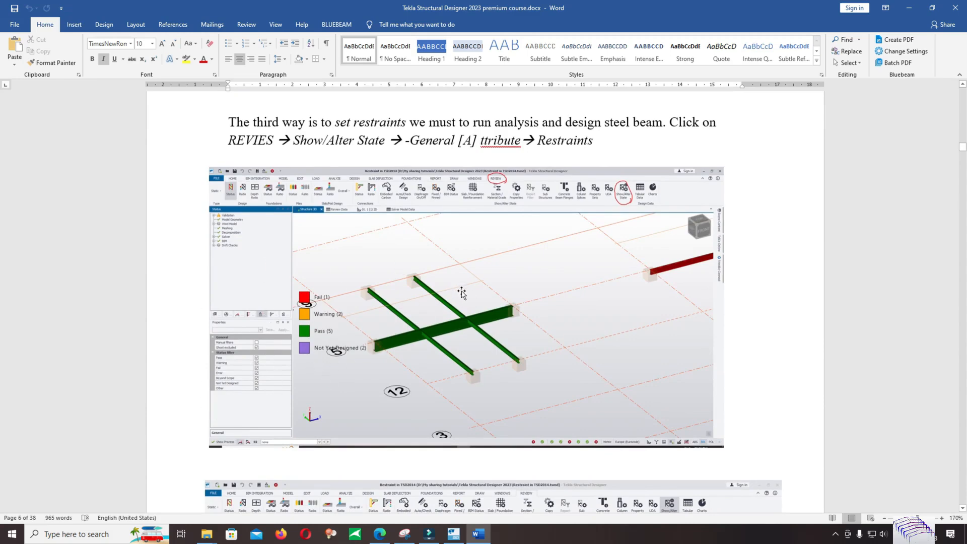
scroll(462, 294, down, 1)
scroll(454, 271, up, 2)
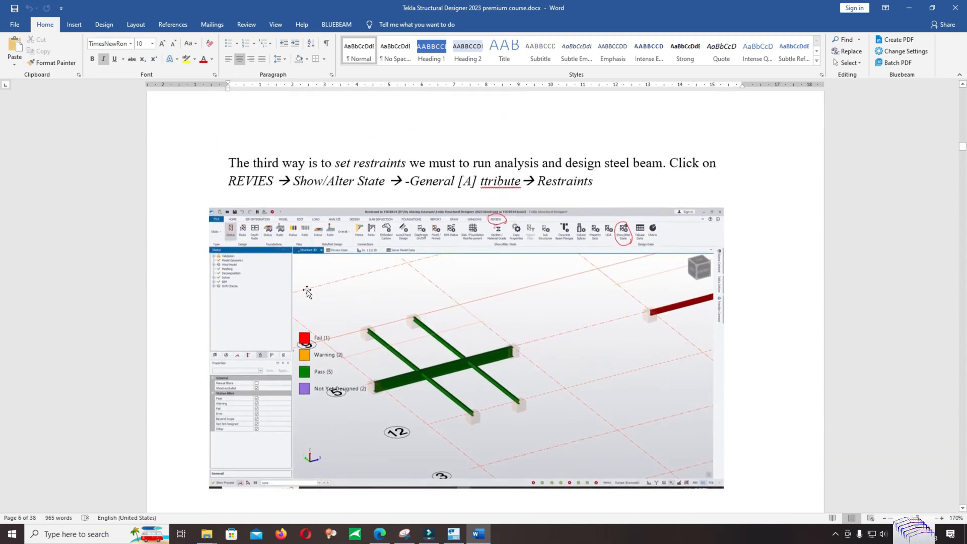
scroll(539, 189, down, 1)
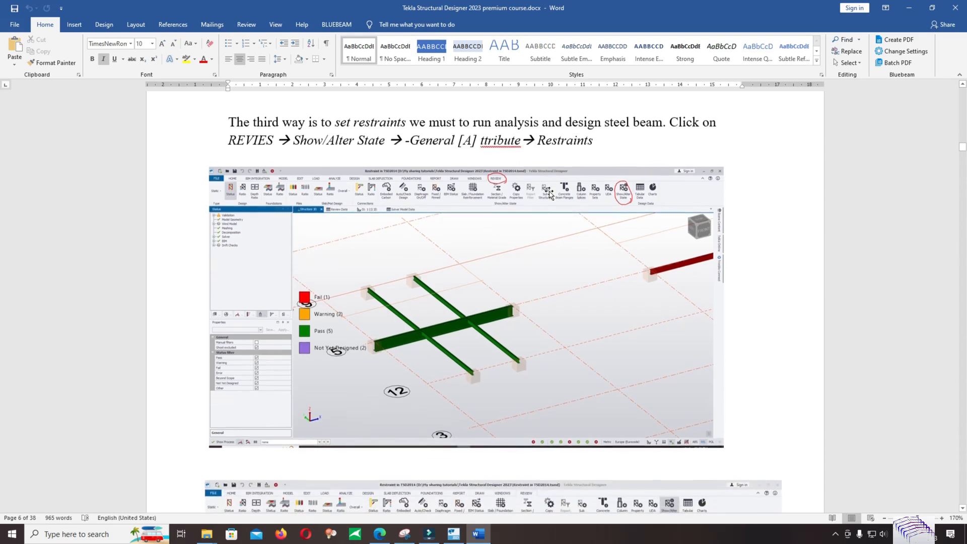
Step: Switch to Tekla Structural Designer and examine the design utilization ratios of the warehouse rafters and columns in the 3D model
click(431, 536)
click(454, 534)
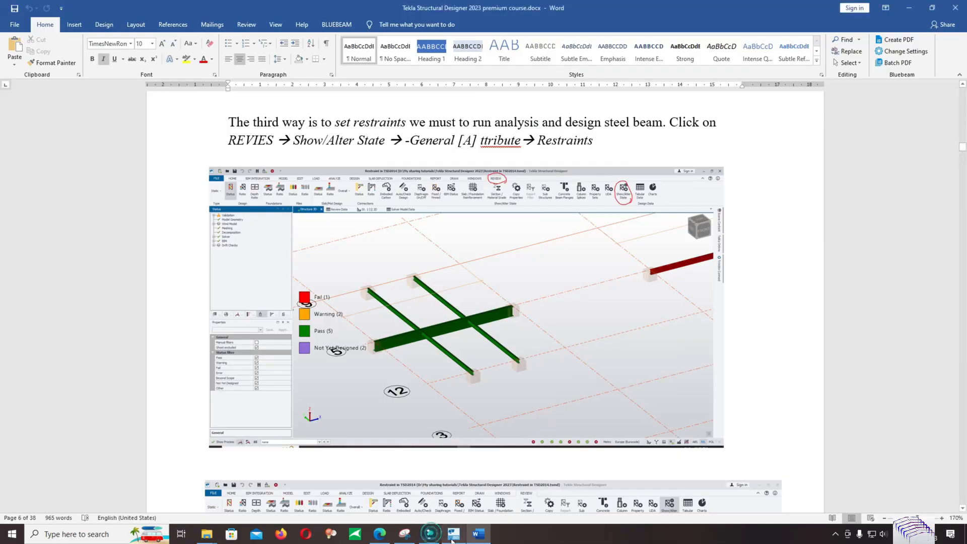
mouse_move(508, 228)
scroll(508, 227, up, 5)
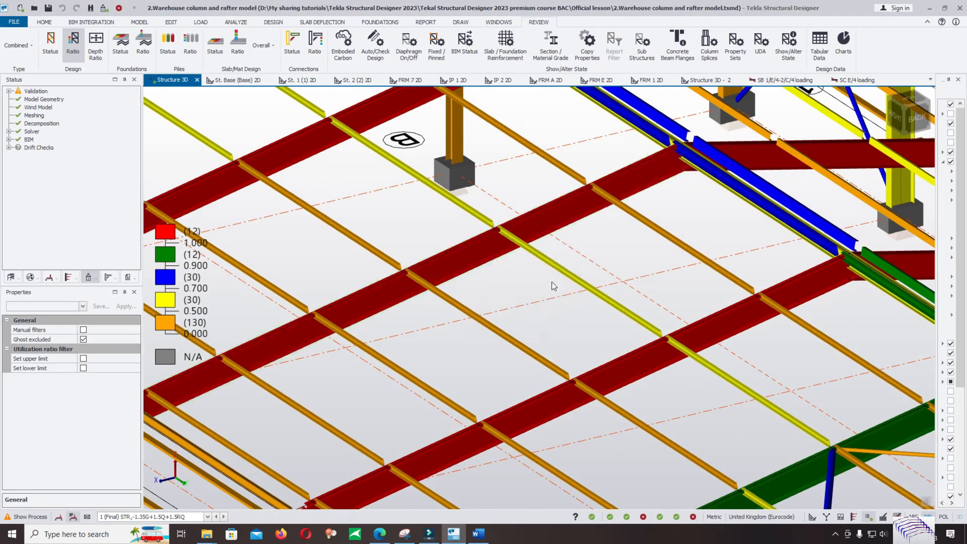
scroll(600, 309, down, 6)
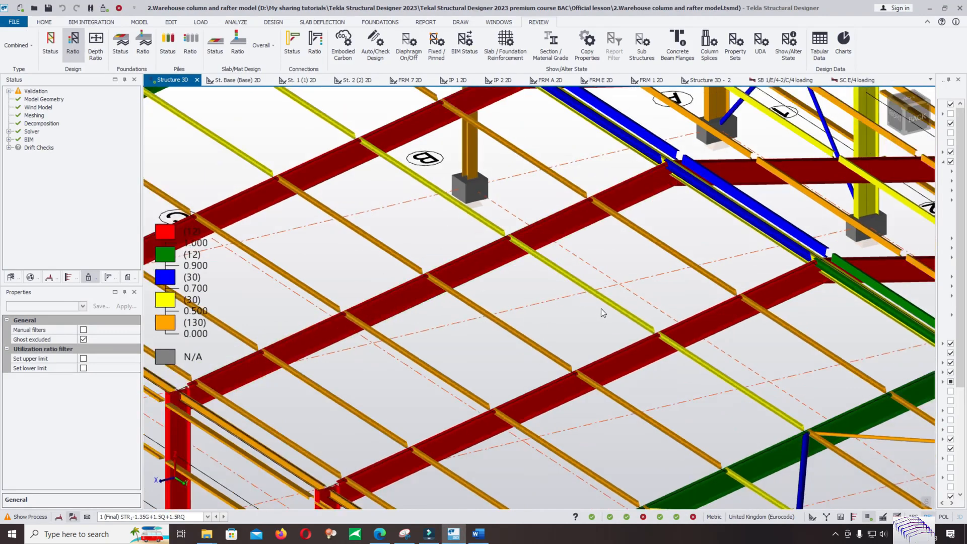
scroll(605, 297, down, 4)
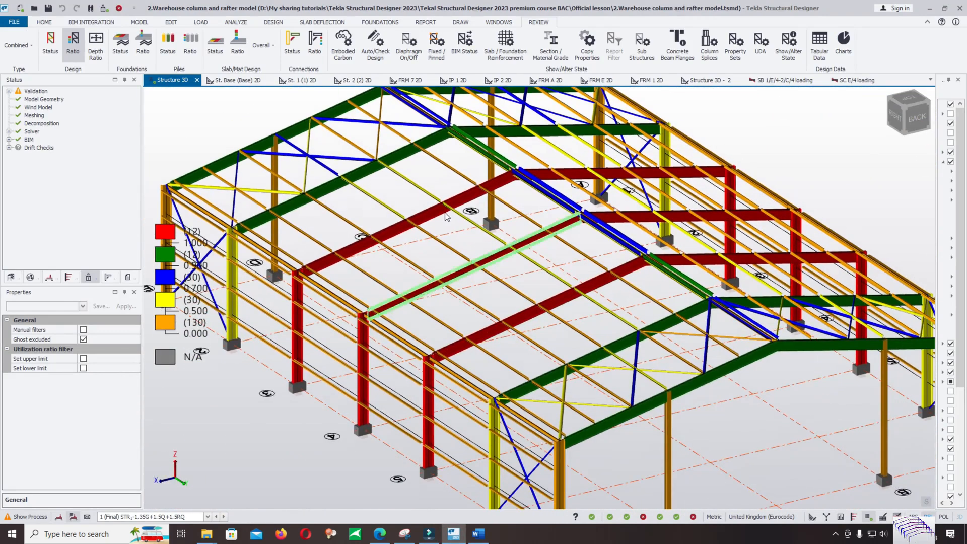
scroll(484, 291, up, 5)
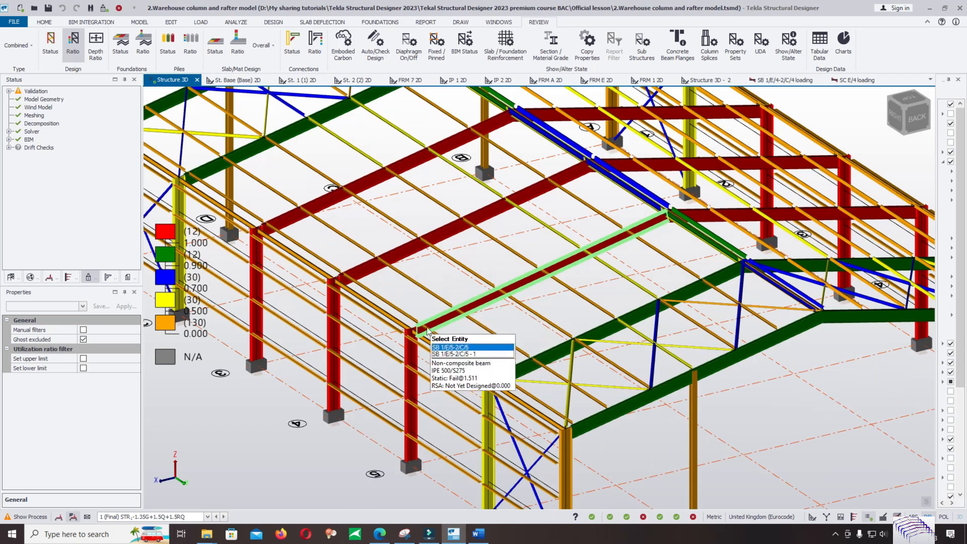
scroll(579, 284, up, 3)
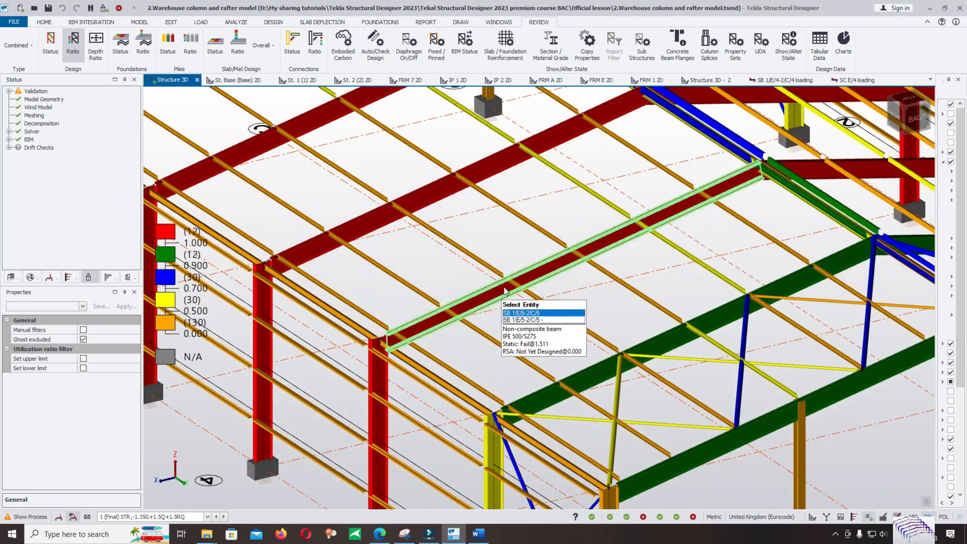
scroll(492, 304, down, 5)
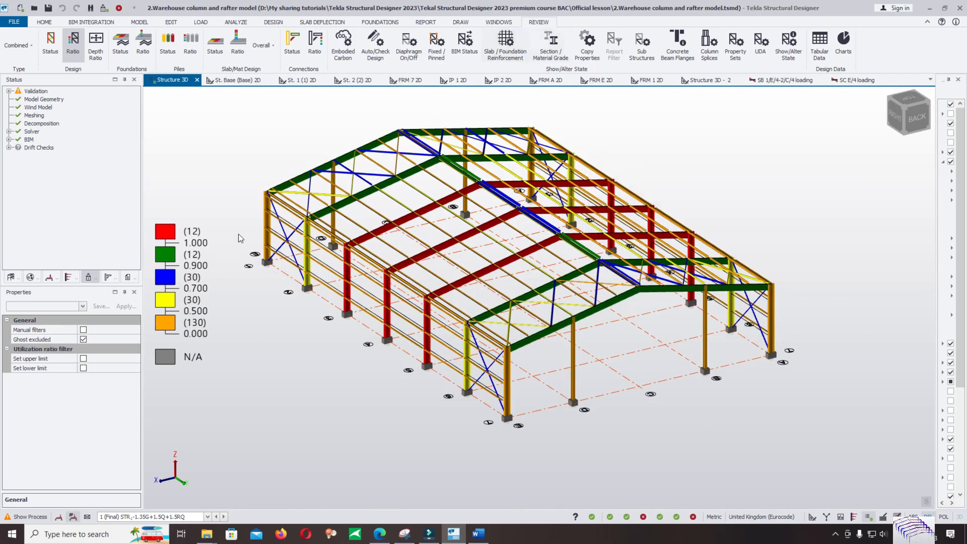
Step: Start the Show/Alter State review and set its attribute to Restraints
click(789, 55)
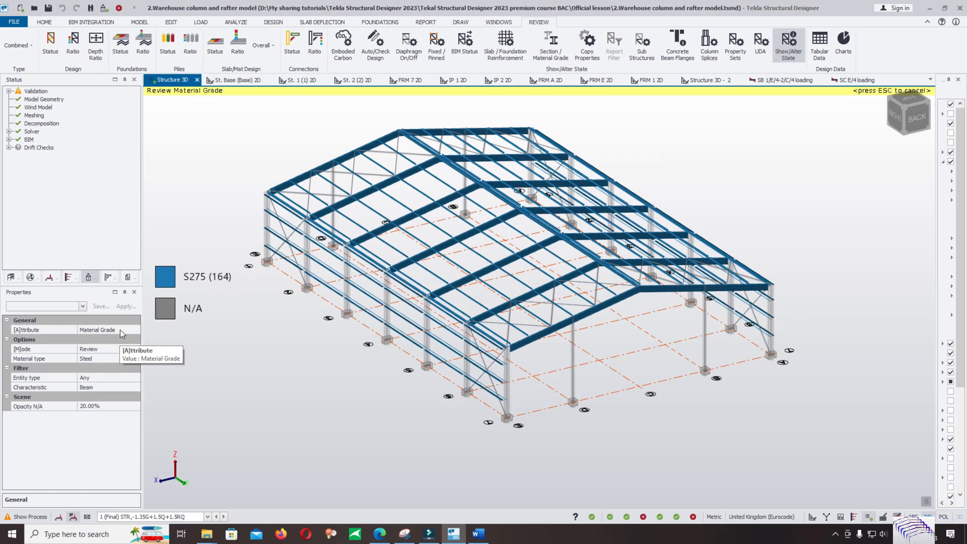
click(122, 332)
click(136, 331)
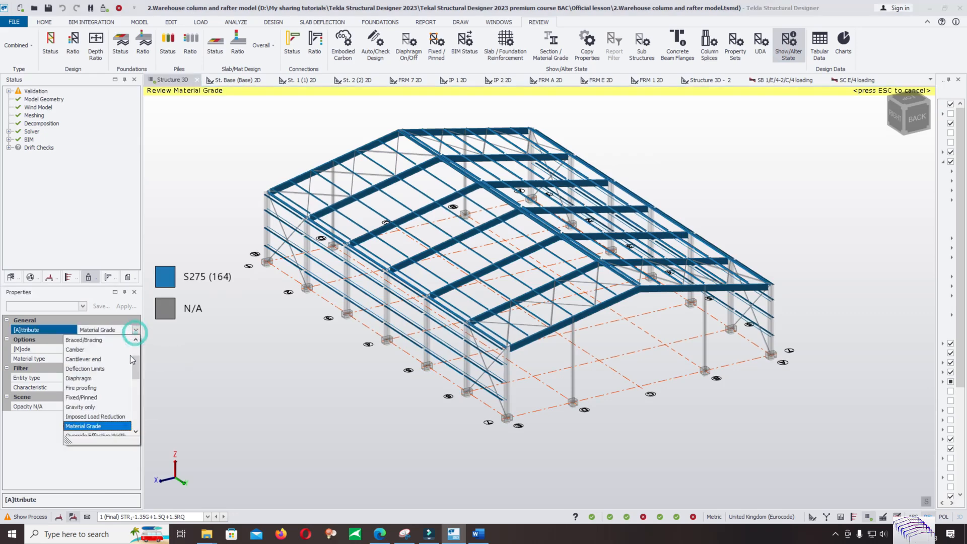
mouse_move(137, 366)
mouse_down()
mouse_move(124, 416)
mouse_move(132, 374)
mouse_up()
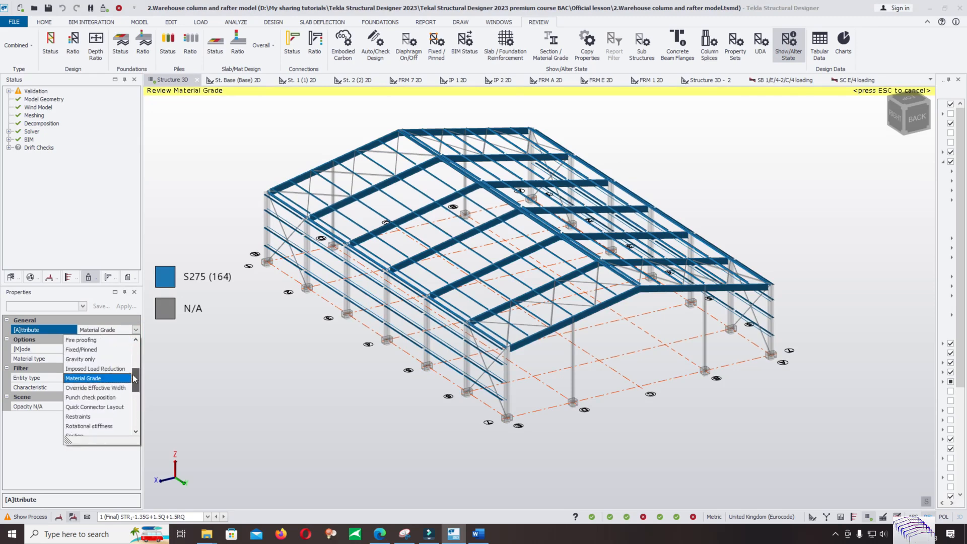
click(107, 416)
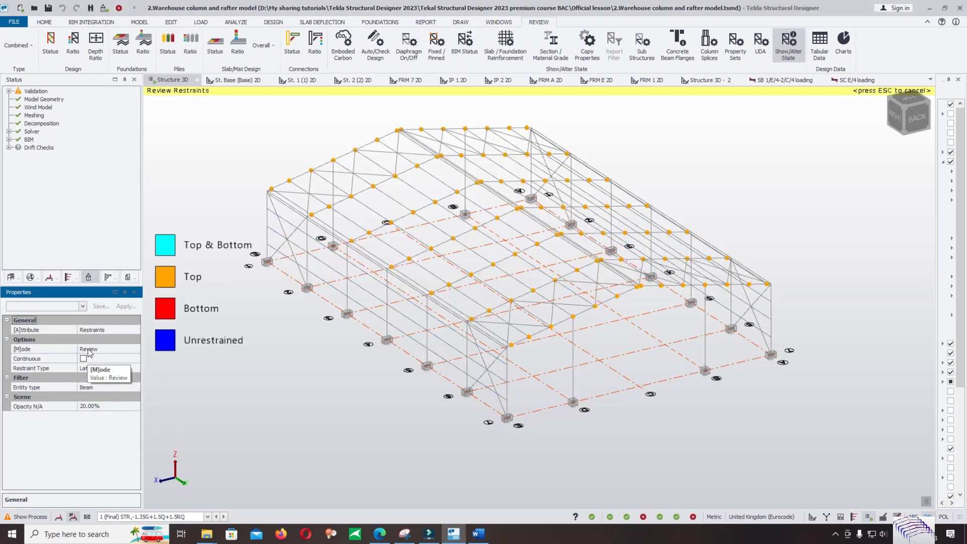
Step: Examine the lateral restraint points along the roof beams from several viewpoints against the colour legend
right_drag(673, 408, 674, 433)
scroll(560, 316, up, 3)
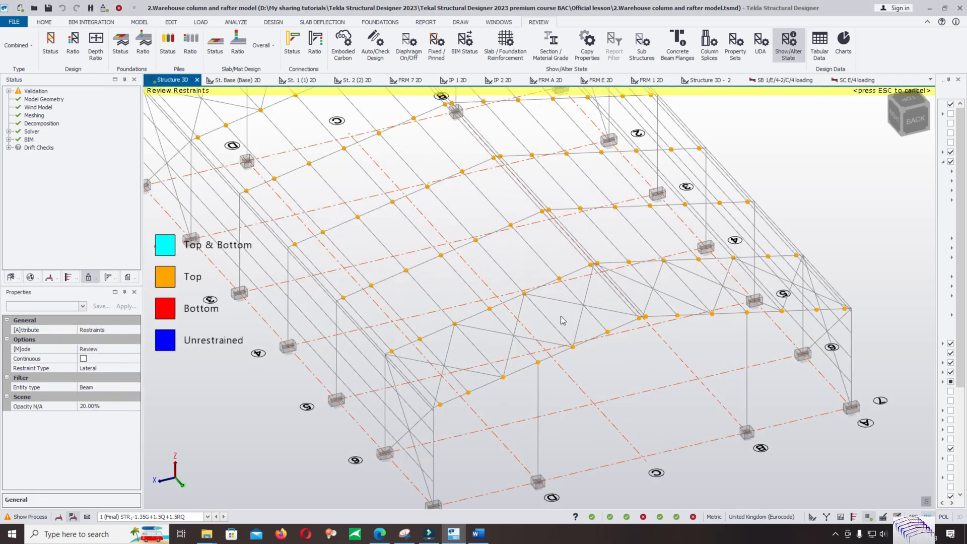
middle_drag(522, 308, 541, 333)
scroll(542, 331, down, 3)
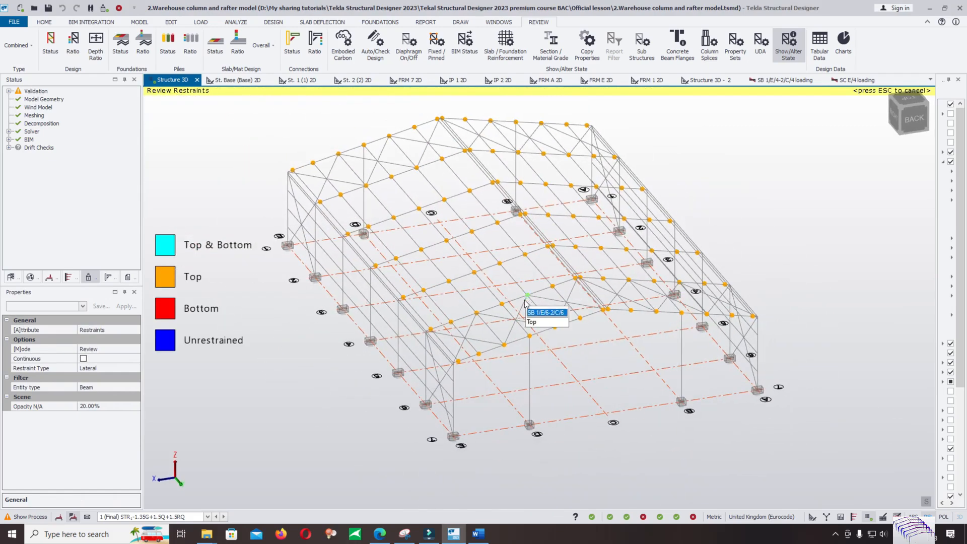
scroll(578, 351, up, 3)
scroll(559, 326, down, 3)
shift+middle_drag(579, 351, 522, 366)
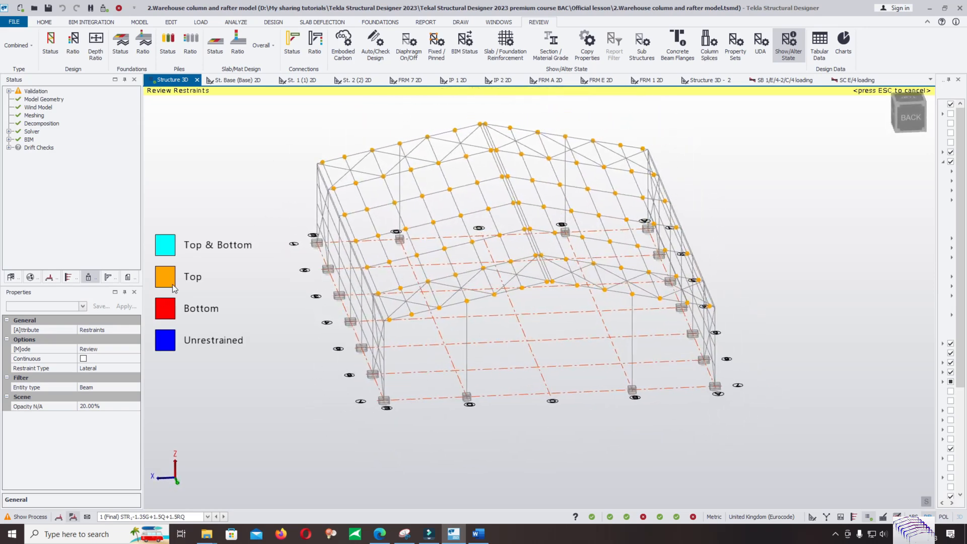
scroll(452, 253, up, 2)
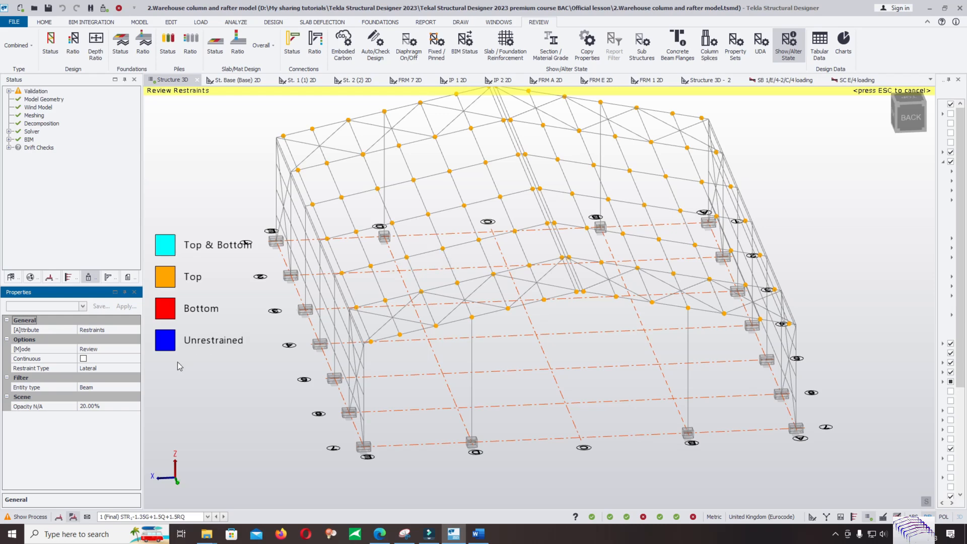
Step: Review the beams' Strut and Lateral & Strut Minor restraints, and return the restraint type to Lateral
click(121, 368)
click(136, 369)
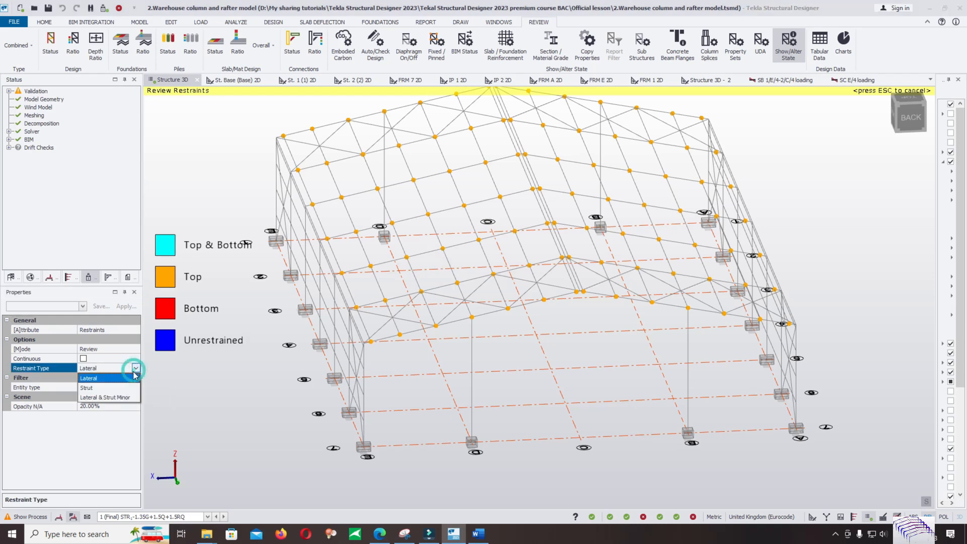
click(113, 388)
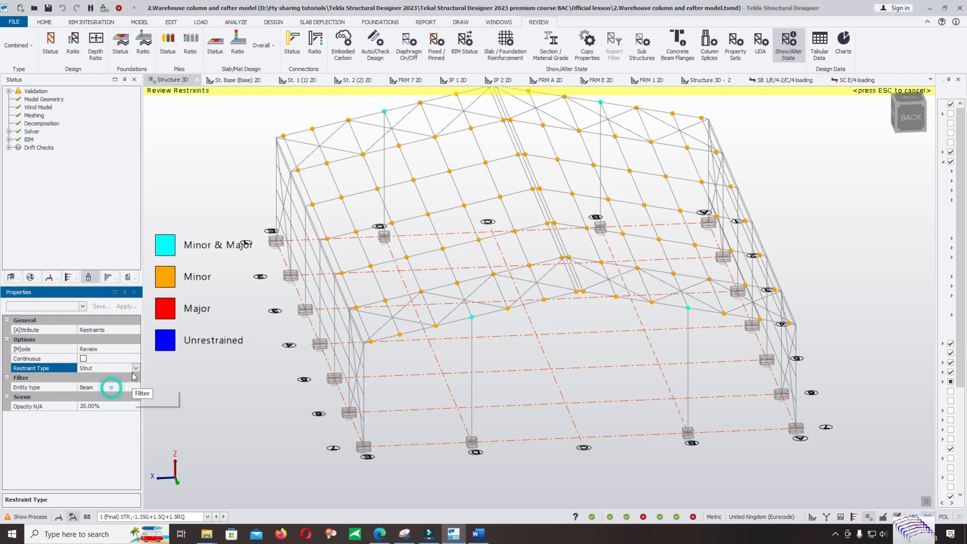
click(135, 368)
click(112, 397)
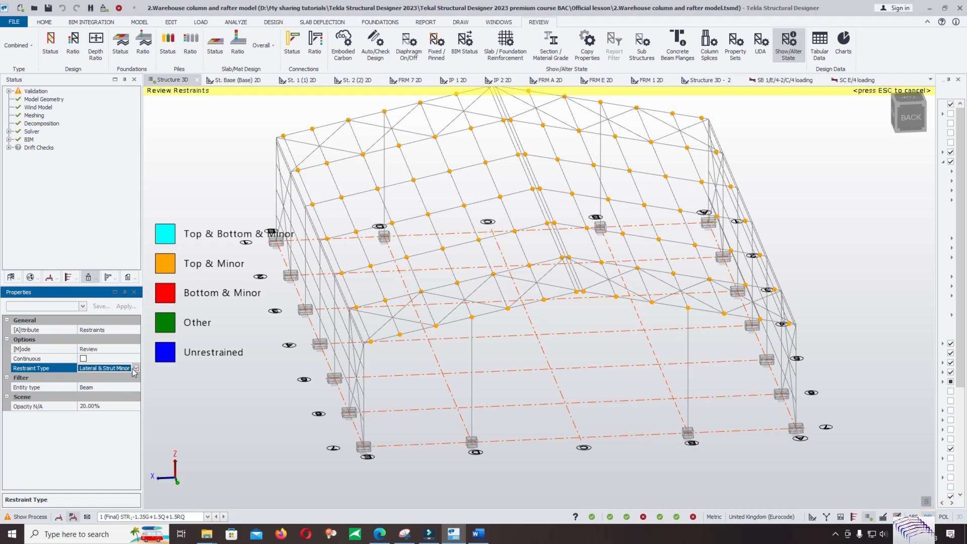
click(135, 369)
click(108, 378)
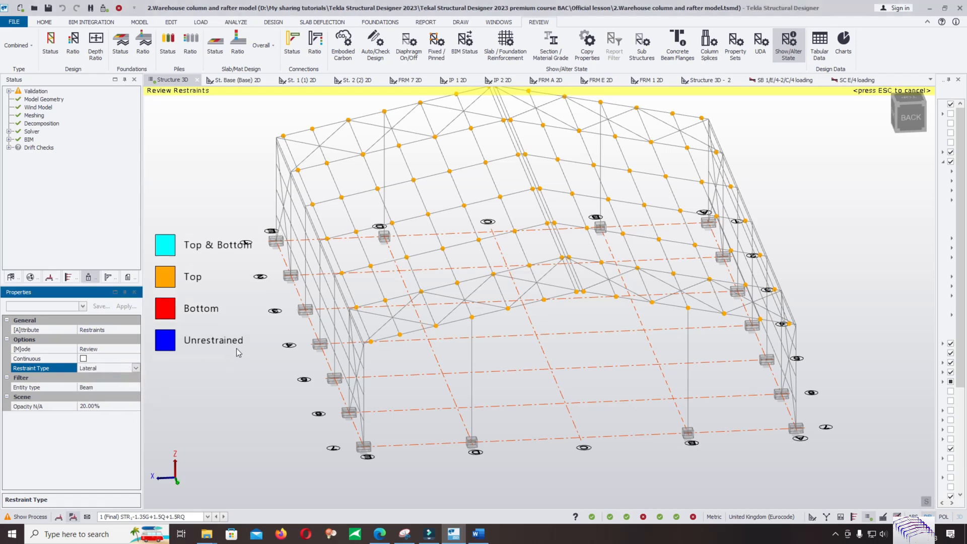
Step: Change the restraints mode from Review to Set
click(121, 350)
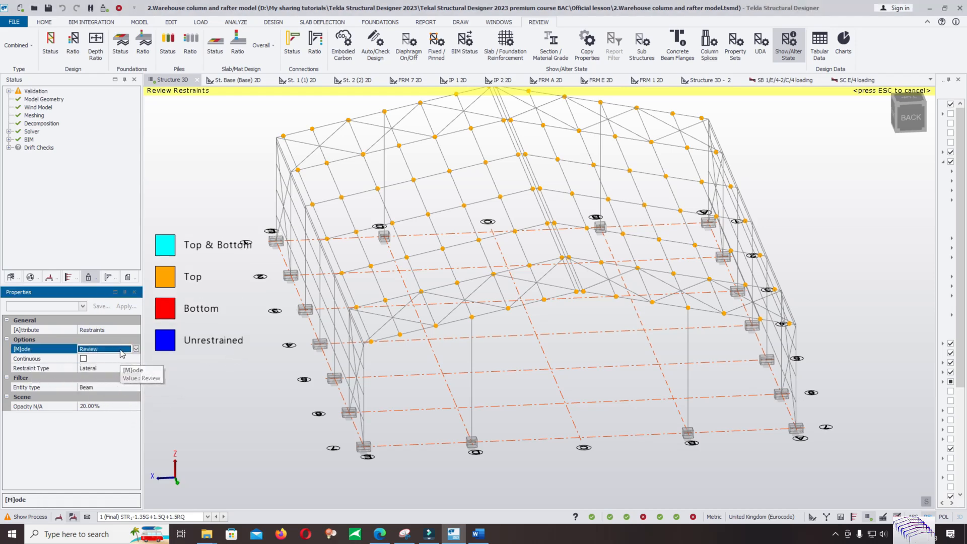
click(135, 350)
click(86, 379)
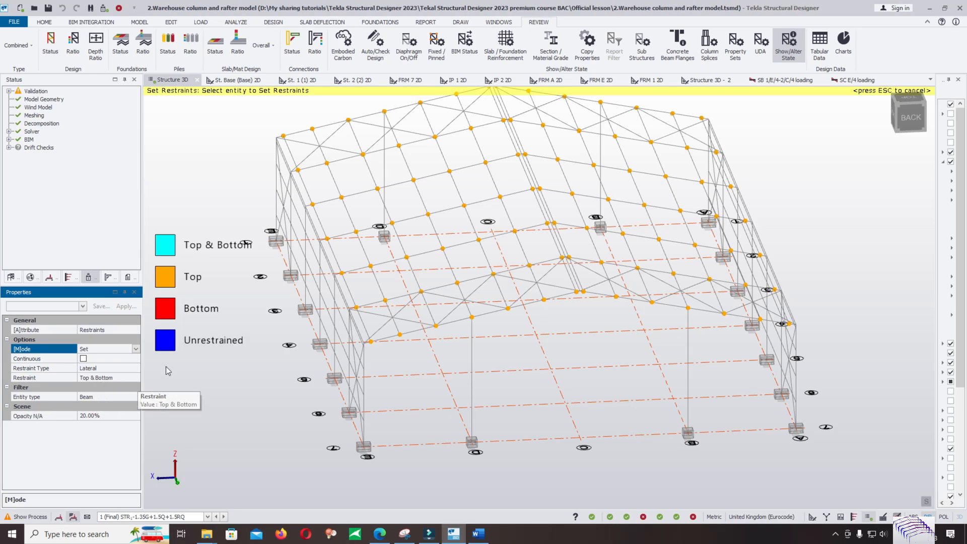
Step: In the back view, apply lateral Top & Bottom restraints to all rafter points on the left roof slope and both sides of the ridge
middle_drag(261, 335, 426, 329)
scroll(358, 241, up, 5)
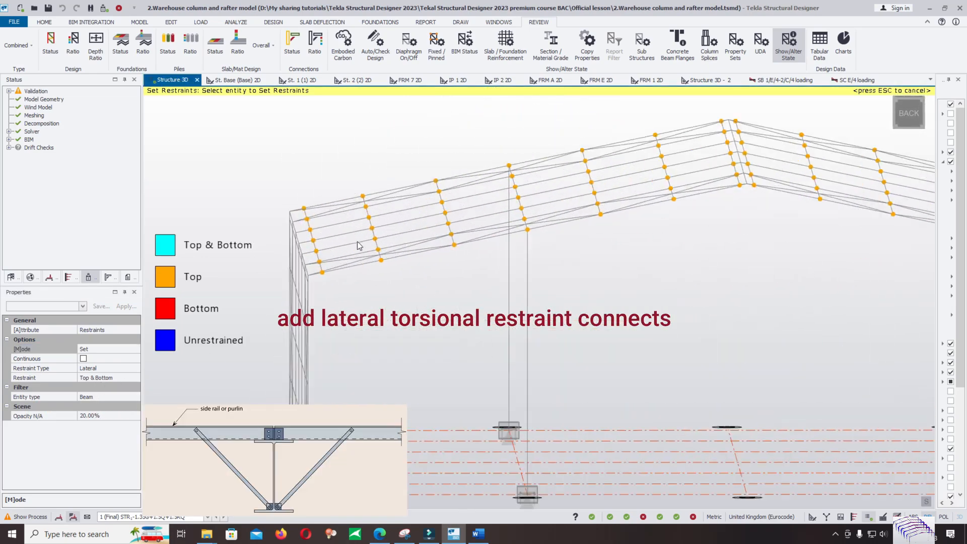
middle_drag(373, 305, 368, 304)
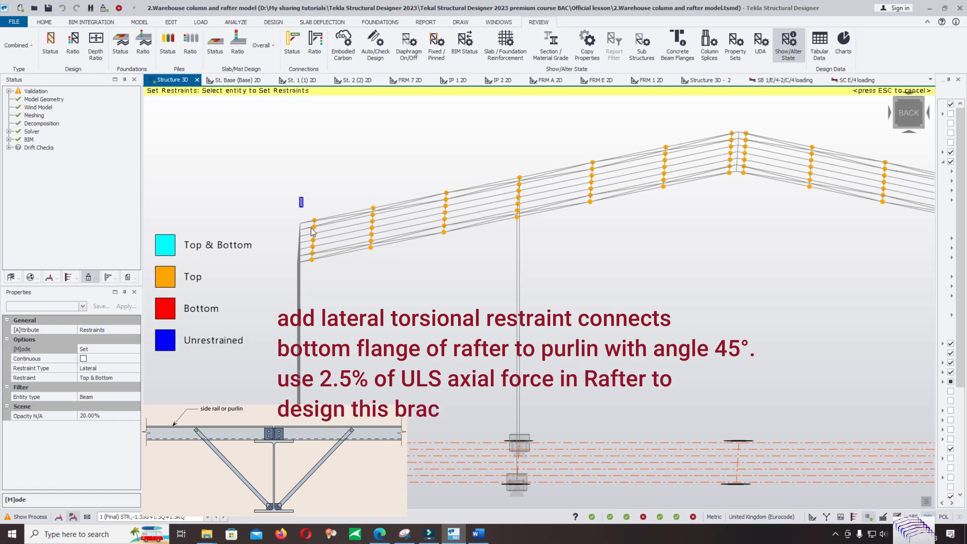
drag(302, 202, 346, 325)
drag(351, 186, 400, 278)
drag(428, 174, 467, 272)
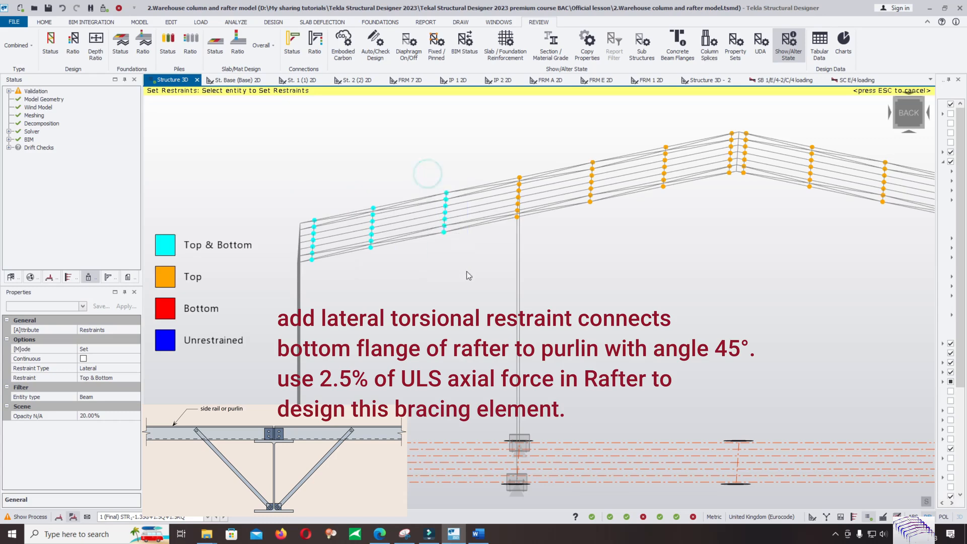
drag(597, 202, 596, 202)
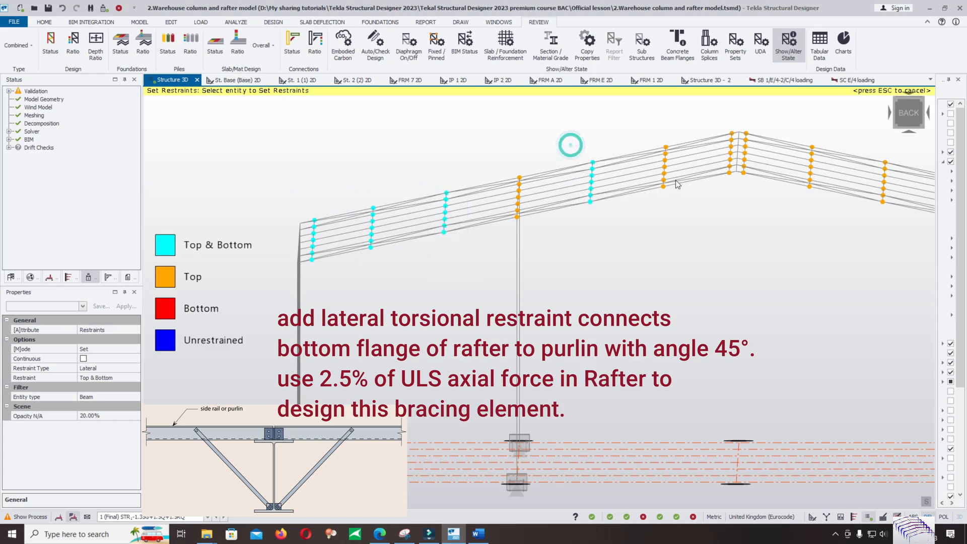
drag(640, 123, 691, 225)
drag(713, 111, 736, 198)
drag(737, 114, 764, 214)
drag(481, 154, 522, 211)
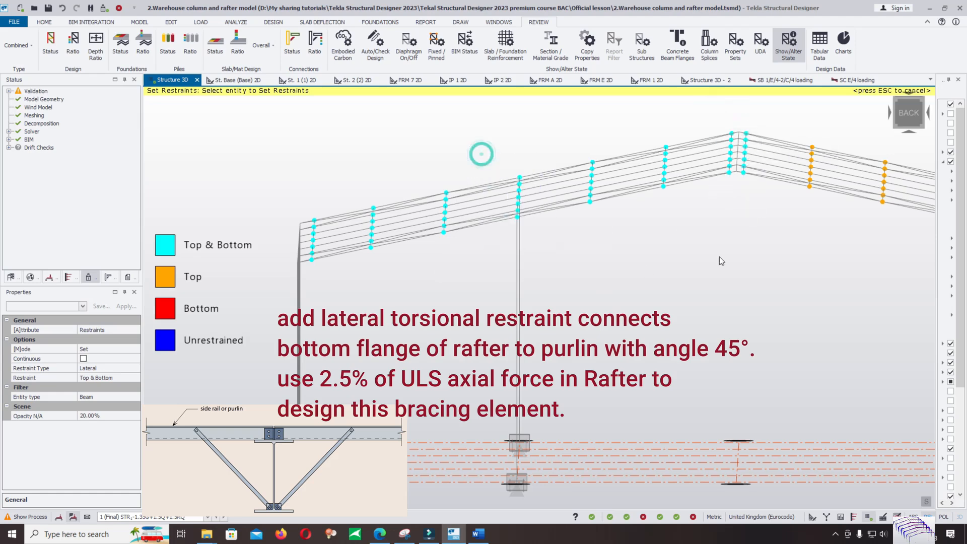
Step: Apply lateral Top & Bottom restraints to all remaining rafter points on the right roof slope, from the ridge to the eaves
middle_drag(720, 256, 524, 253)
drag(578, 126, 694, 269)
middle_drag(783, 211, 629, 220)
drag(558, 143, 639, 267)
drag(650, 170, 704, 280)
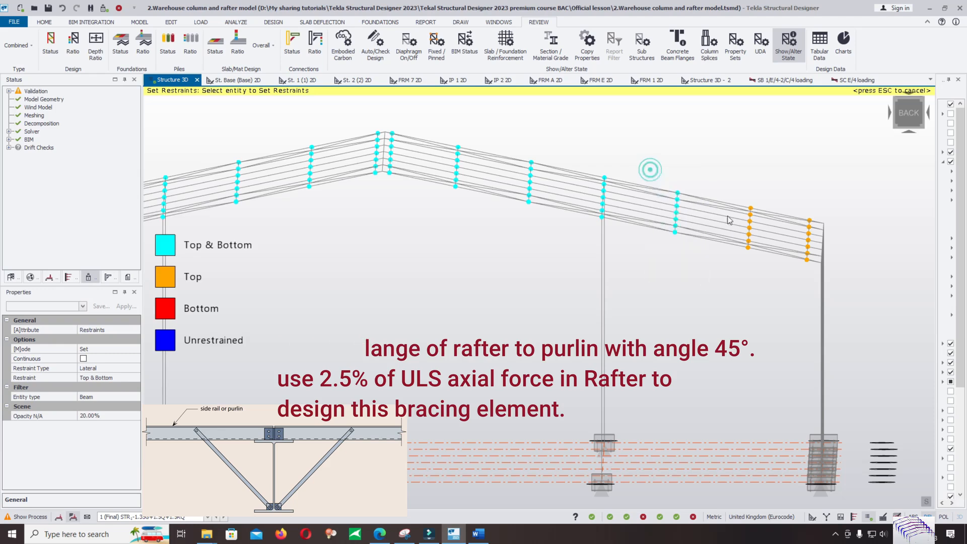
drag(727, 180, 782, 301)
drag(783, 194, 815, 266)
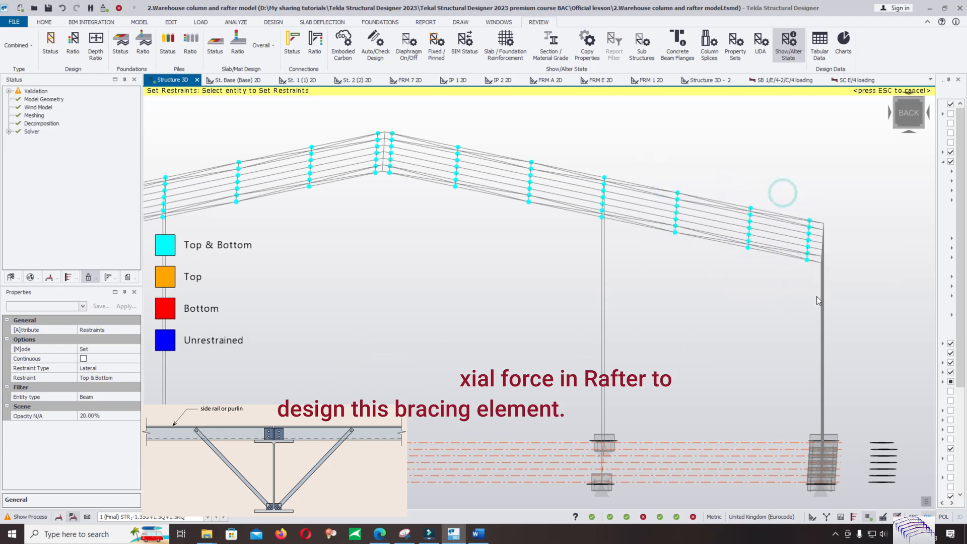
scroll(818, 301, down, 3)
middle_drag(736, 195, 619, 302)
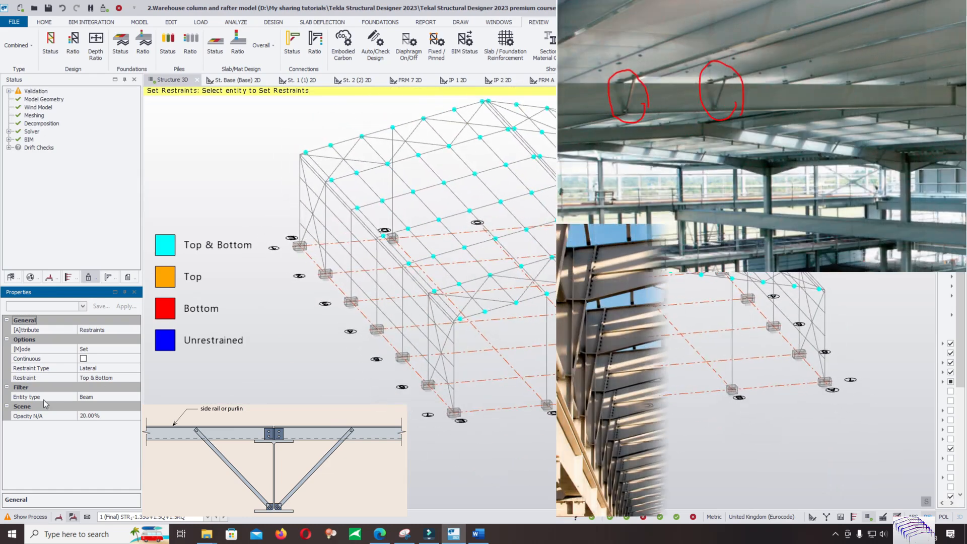
Step: Save the model with the new rafter restraints, and run Design All (Static)
click(296, 370)
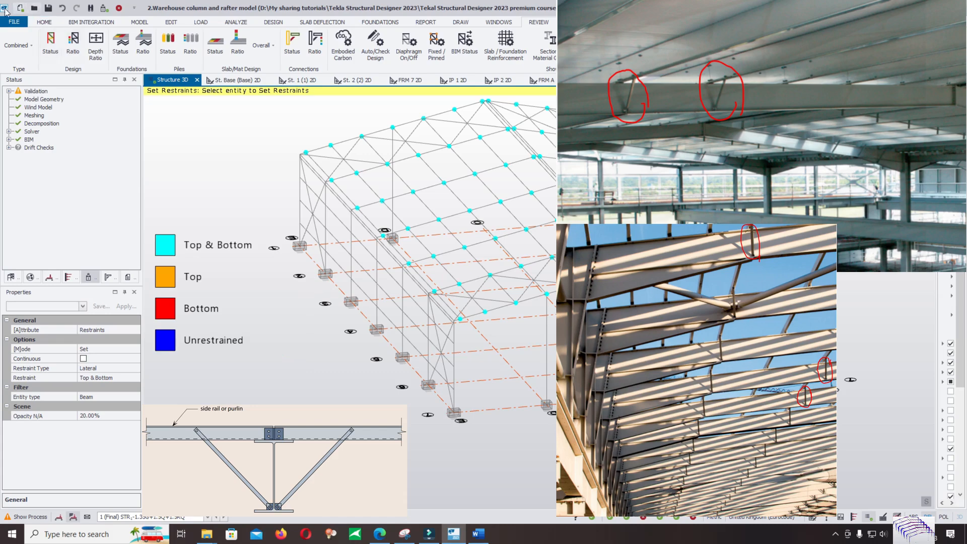
click(14, 22)
click(24, 76)
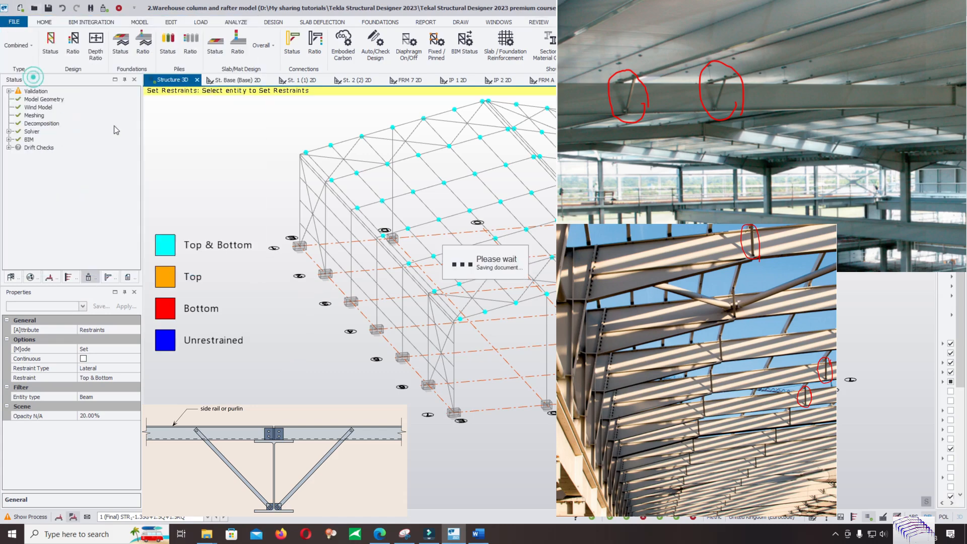
click(274, 22)
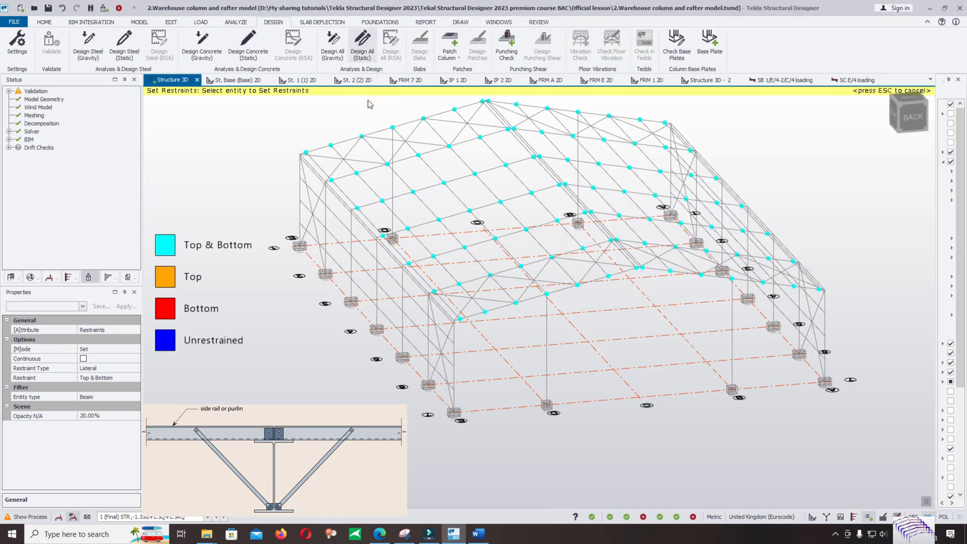
click(363, 43)
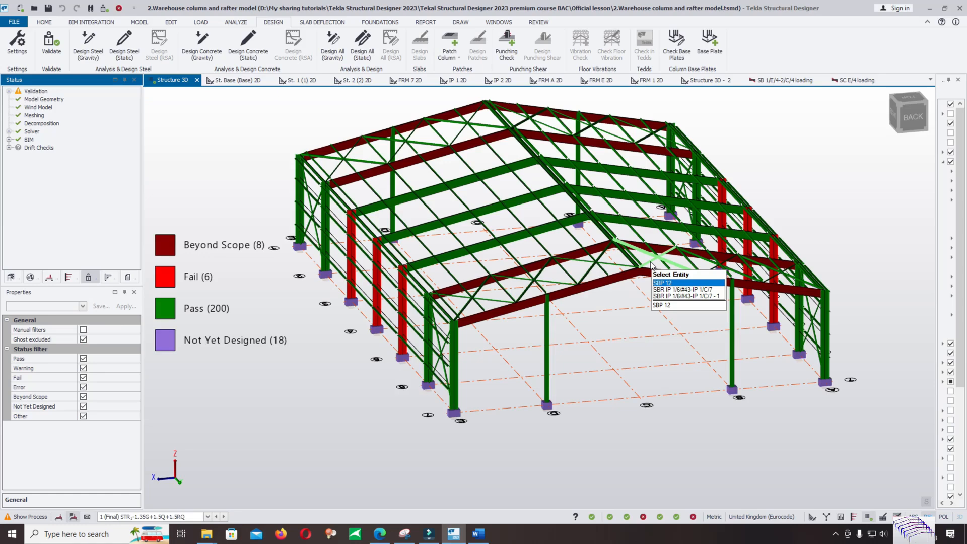
Step: Examine the colour-coded design status of the rafters and columns, especially the Beyond Scope rafters near the gable
scroll(455, 282, up, 3)
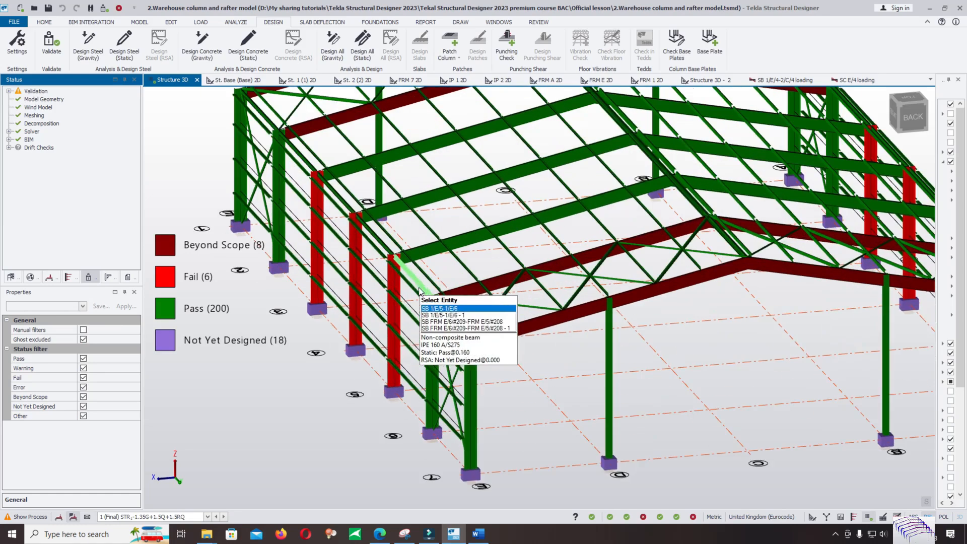
scroll(469, 295, down, 2)
scroll(493, 279, up, 2)
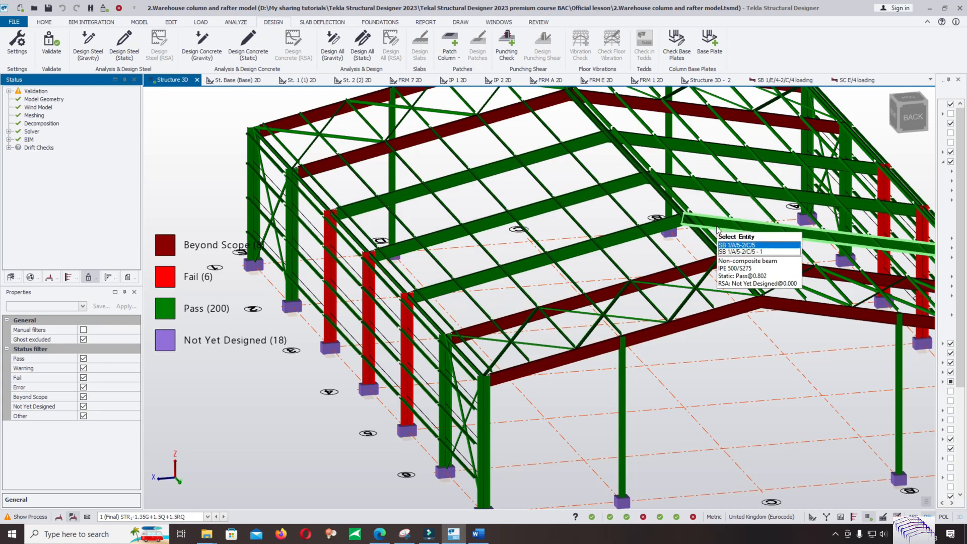
scroll(717, 228, down, 2)
scroll(698, 246, down, 2)
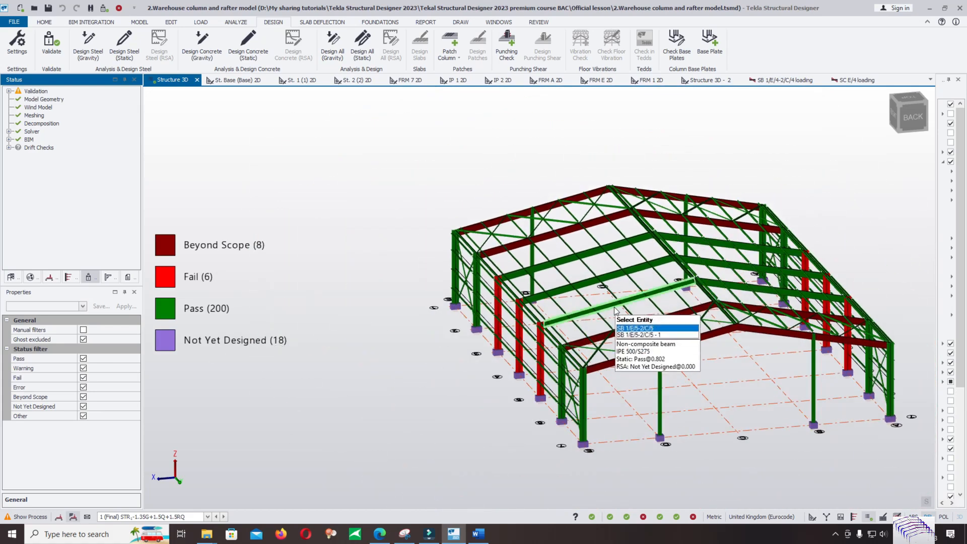
scroll(594, 393, up, 5)
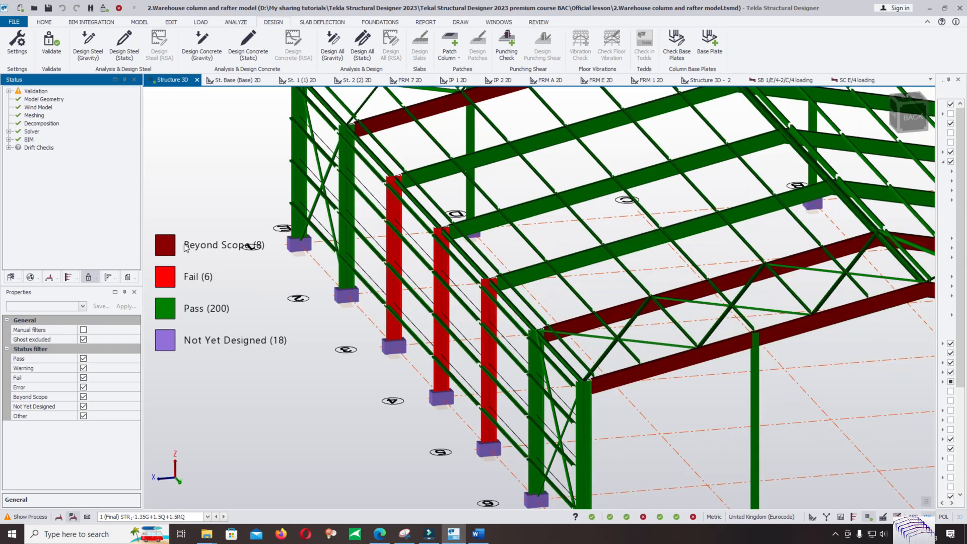
scroll(626, 447, down, 2)
scroll(622, 309, up, 3)
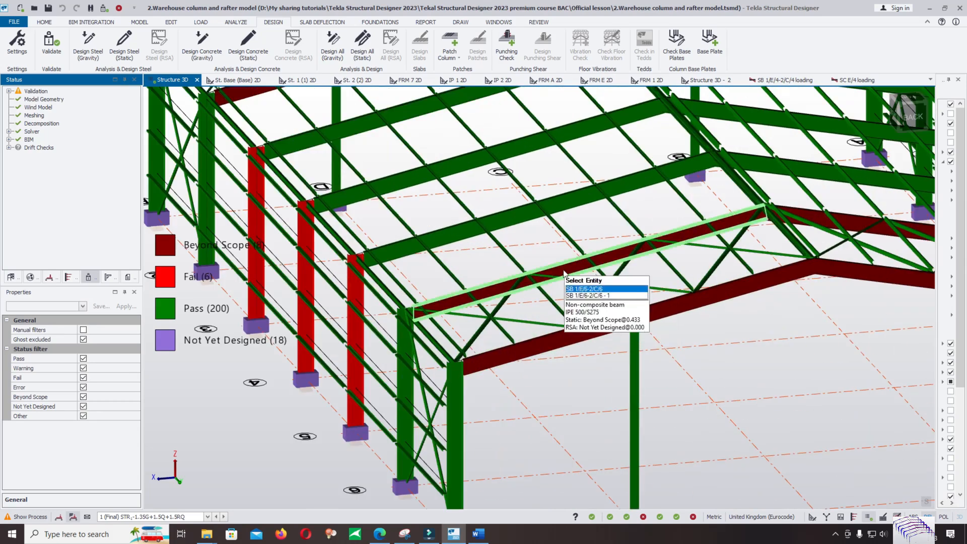
scroll(564, 267, up, 3)
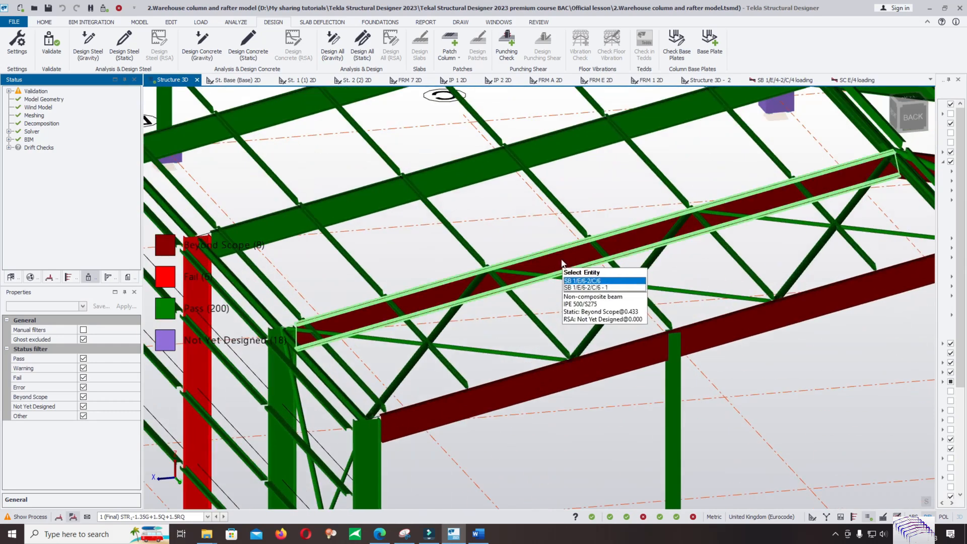
scroll(584, 257, down, 2)
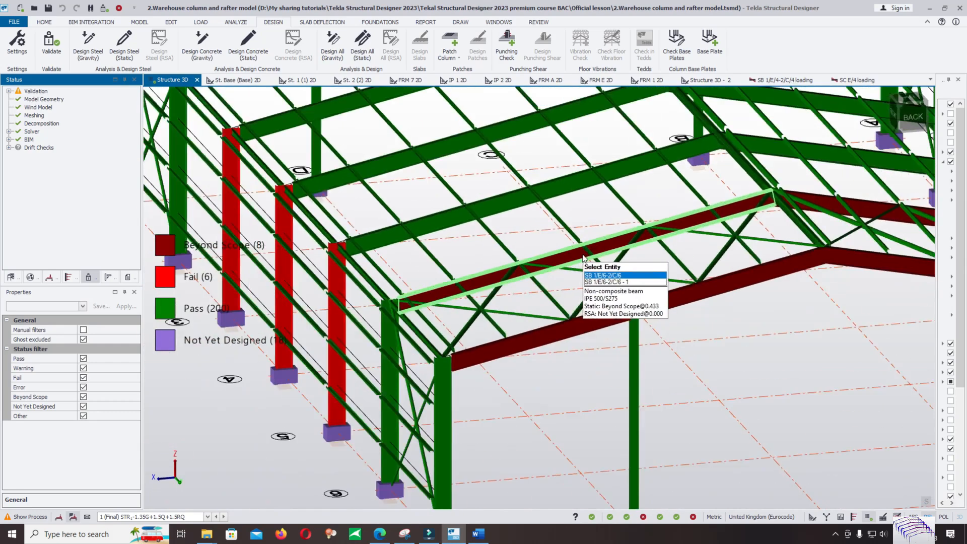
Step: Run a static member check on rafter SB 1/E/6-2/C/6 and expand its Torsion result
scroll(584, 257, up, 1)
click(569, 251)
right_click(569, 238)
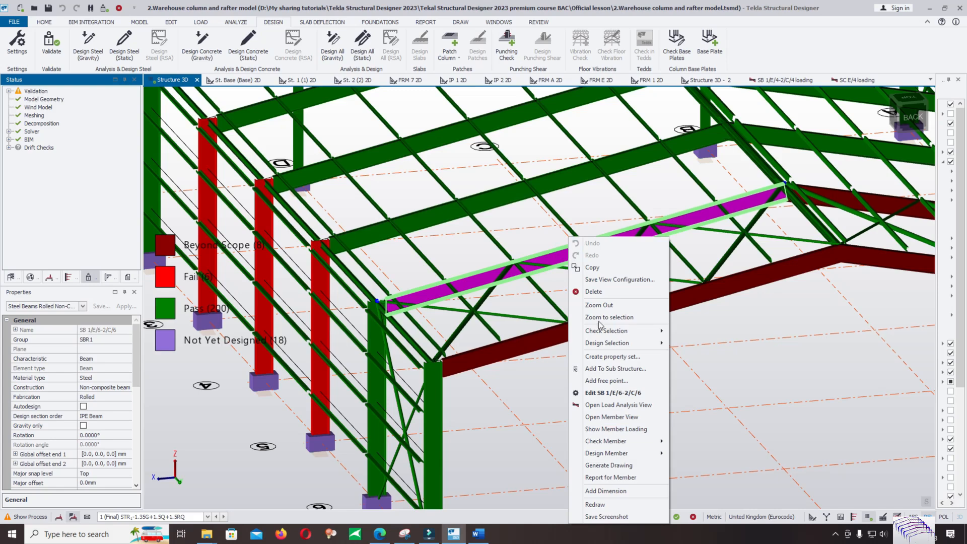
mouse_move(643, 443)
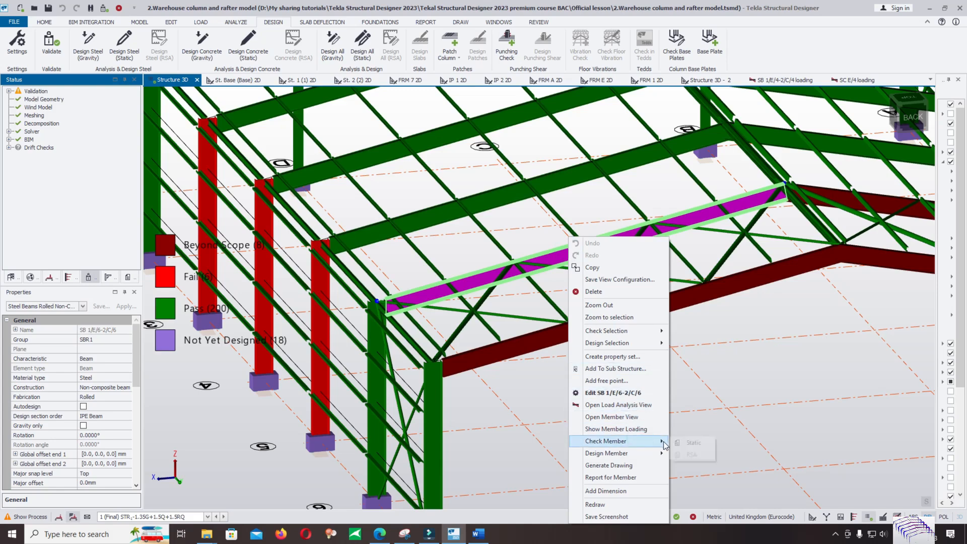
click(686, 442)
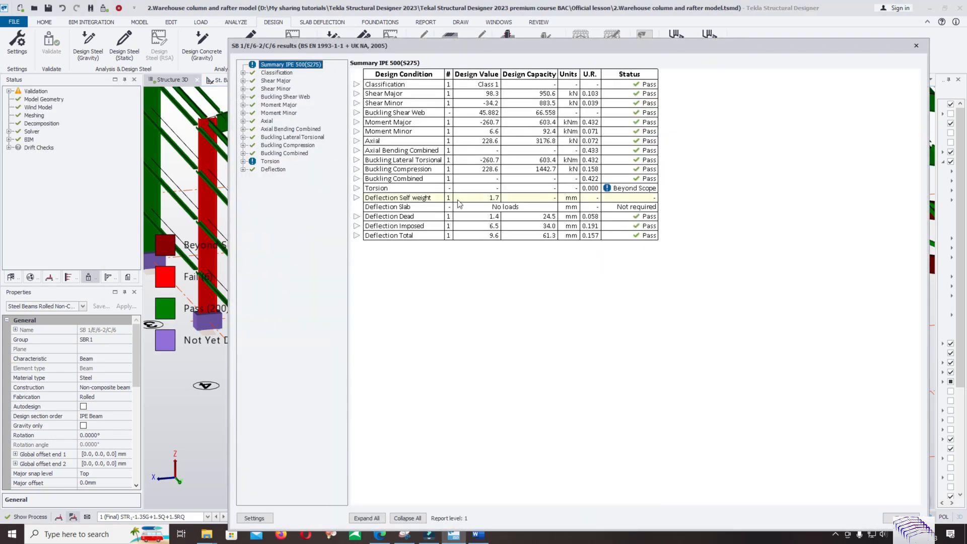
click(356, 188)
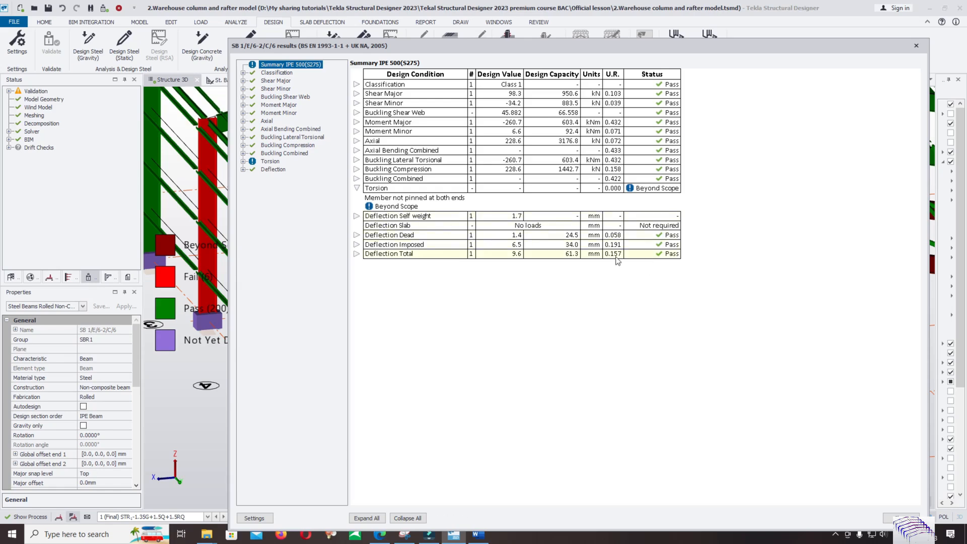
Step: Inspect the rafter's self weight, dead, imposed and total deflection details, and close the results
click(356, 216)
click(356, 216)
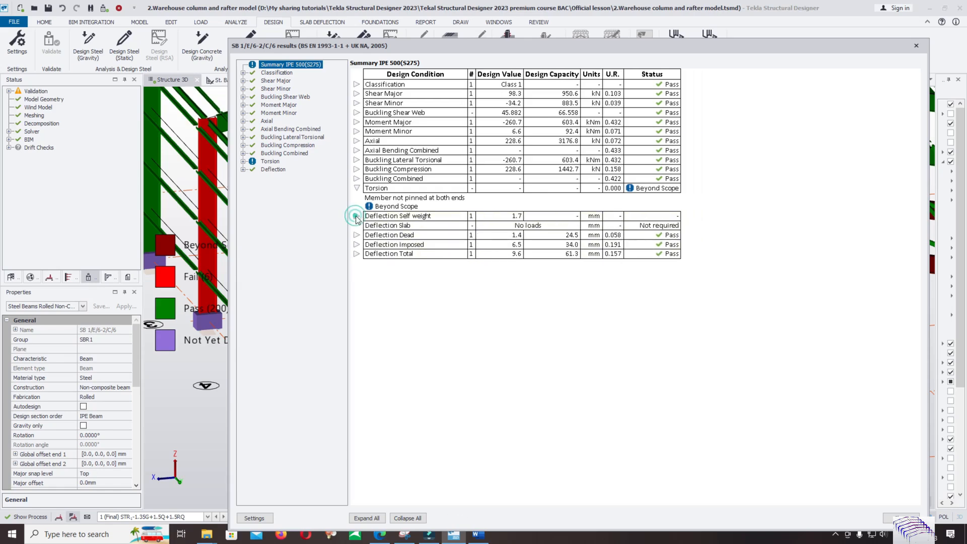
click(357, 235)
click(357, 235)
click(357, 244)
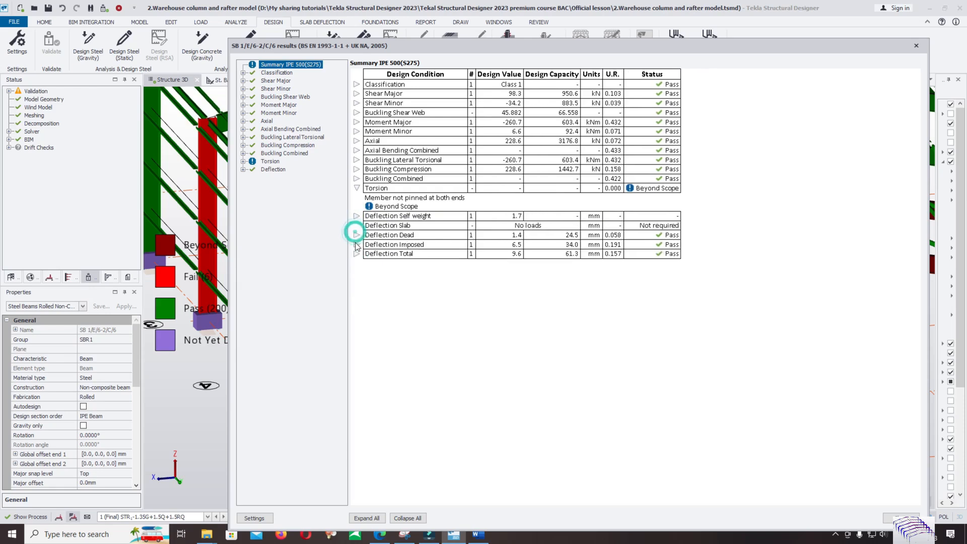
click(356, 245)
click(356, 256)
click(919, 46)
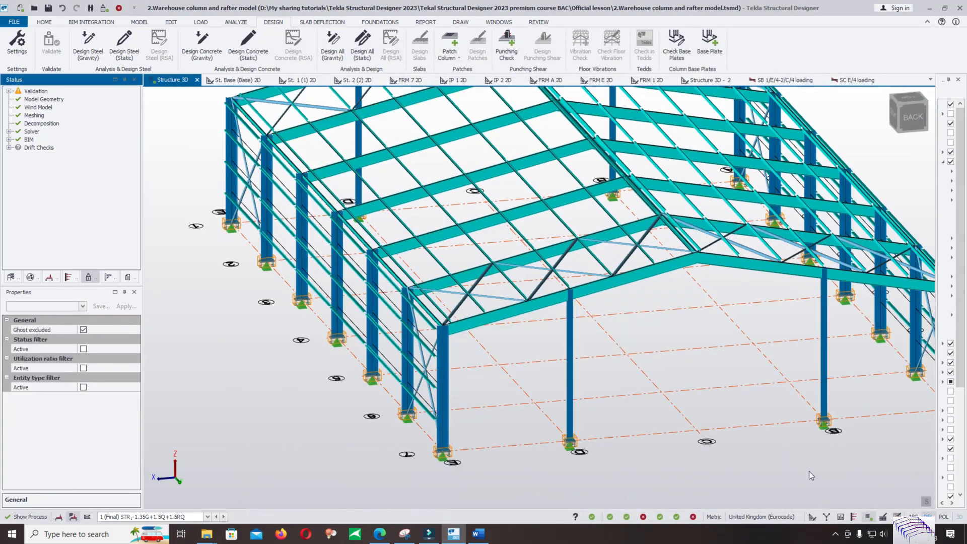
Step: Display the design utilization ratios of all members in the 3D structure view
click(870, 519)
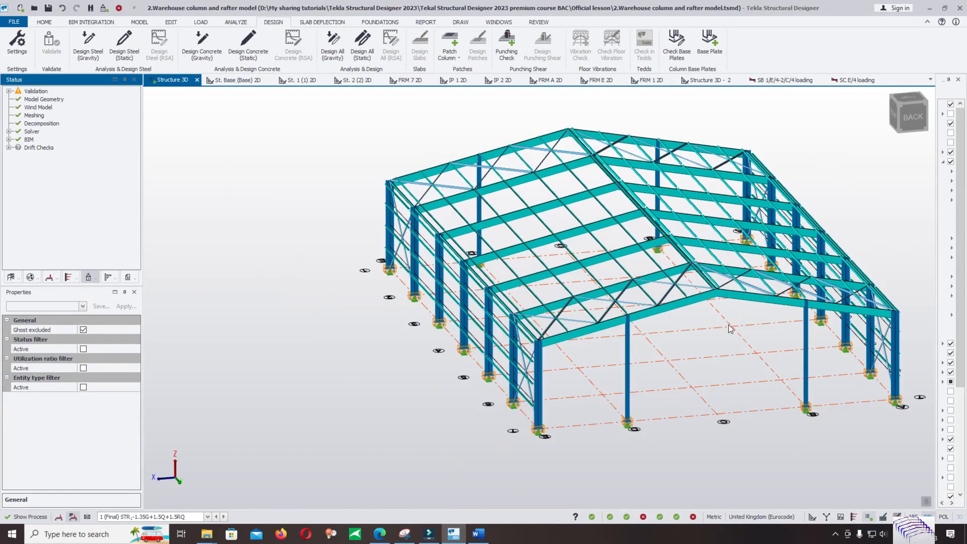
click(539, 21)
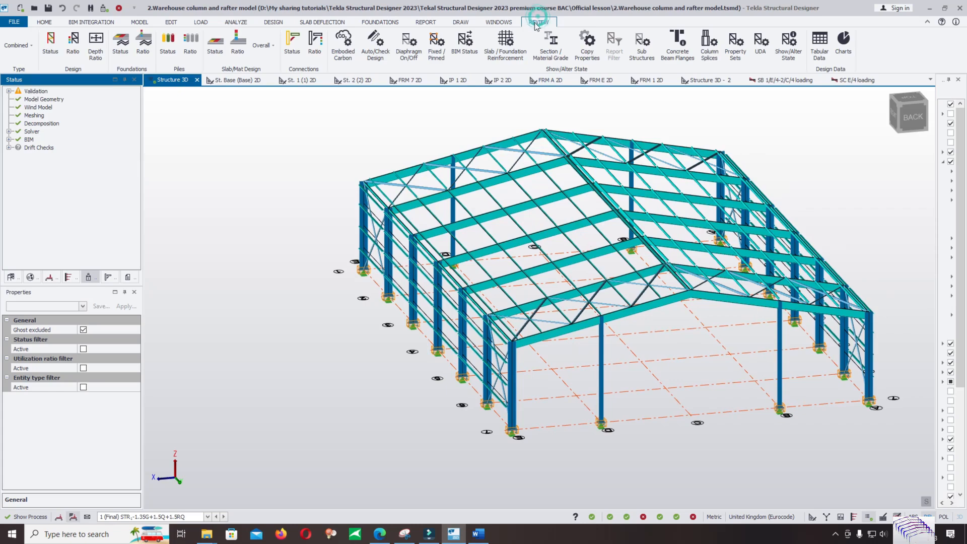
click(73, 46)
Step: Examine the utilization ratios of the intermediate rafters and the purlins that cross them
scroll(564, 338, up, 5)
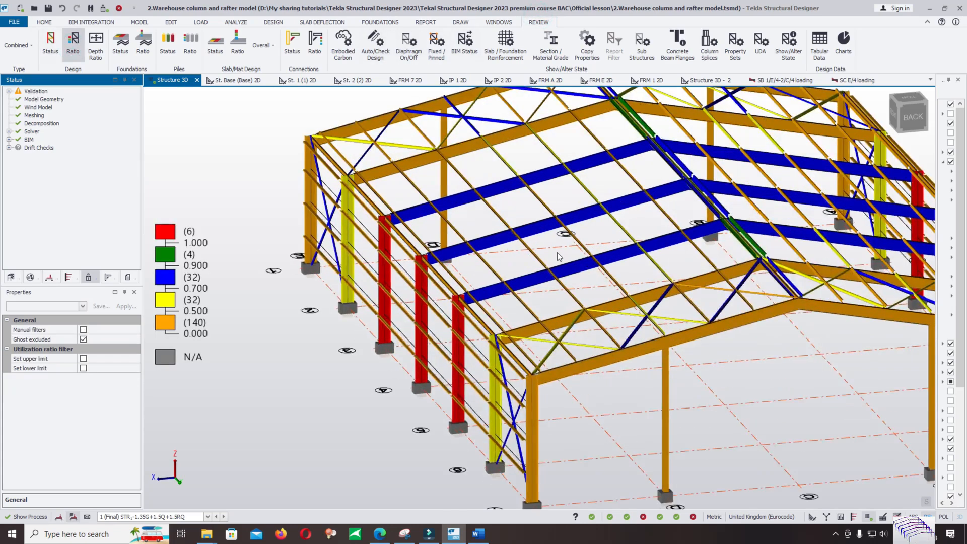
mouse_move(525, 217)
scroll(526, 220, down, 5)
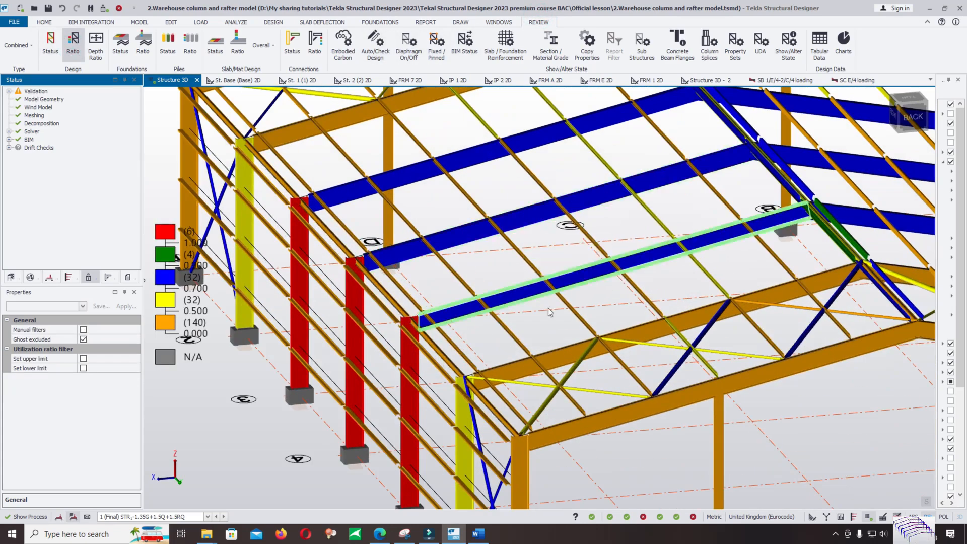
scroll(512, 220, up, 4)
scroll(534, 223, down, 2)
scroll(536, 225, up, 3)
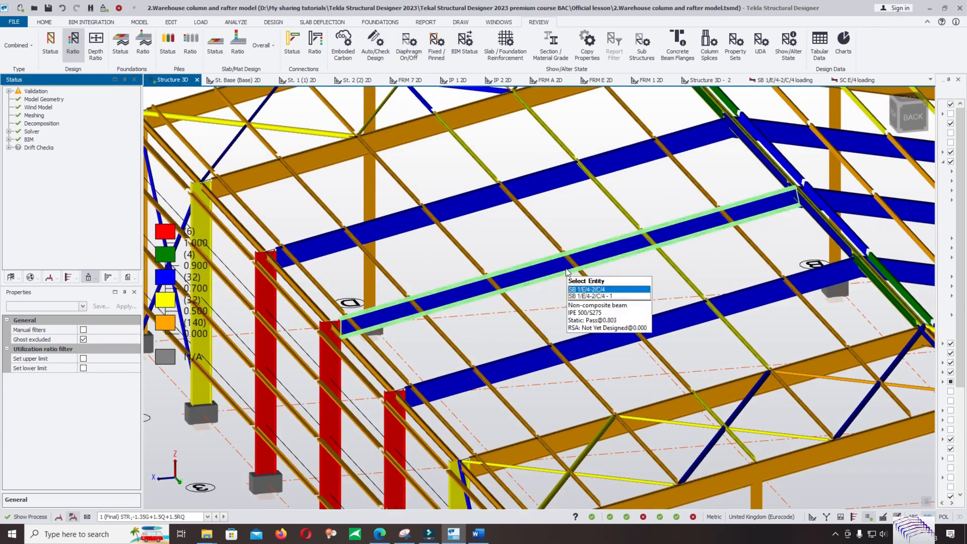
scroll(549, 272, up, 5)
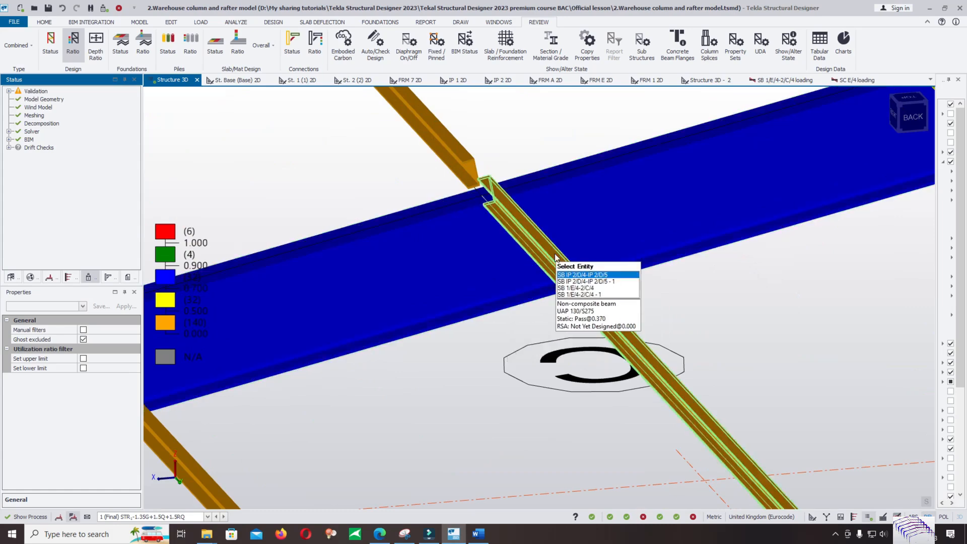
scroll(549, 253, down, 5)
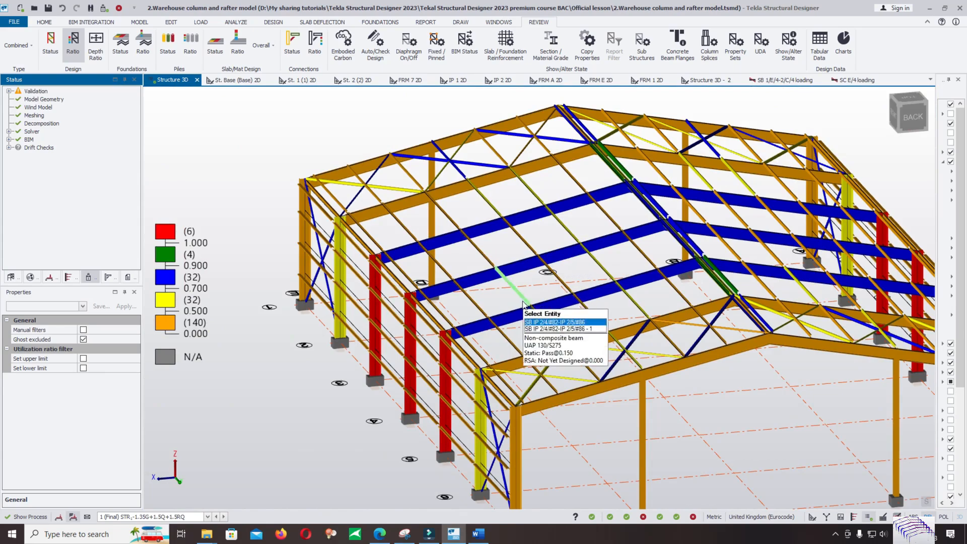
scroll(499, 282, up, 5)
scroll(538, 263, down, 5)
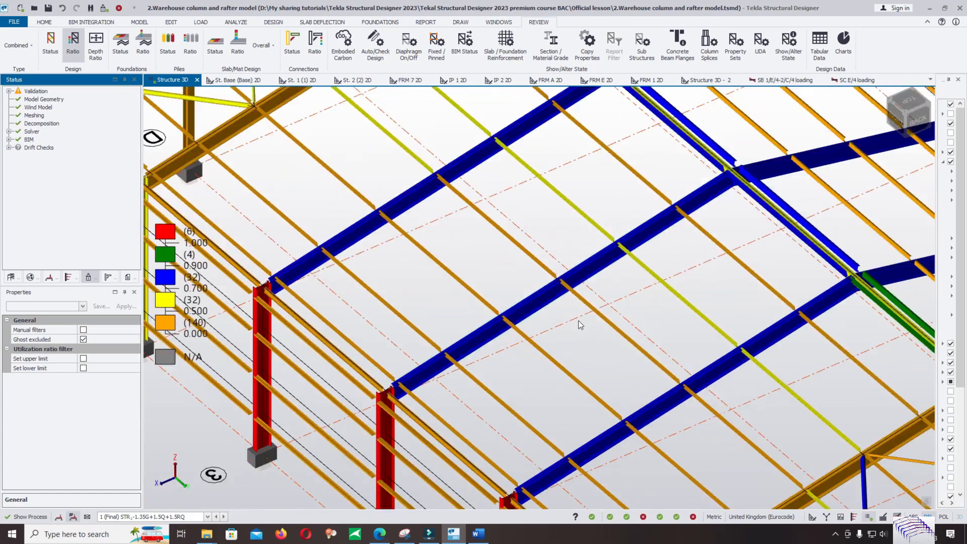
scroll(527, 297, up, 5)
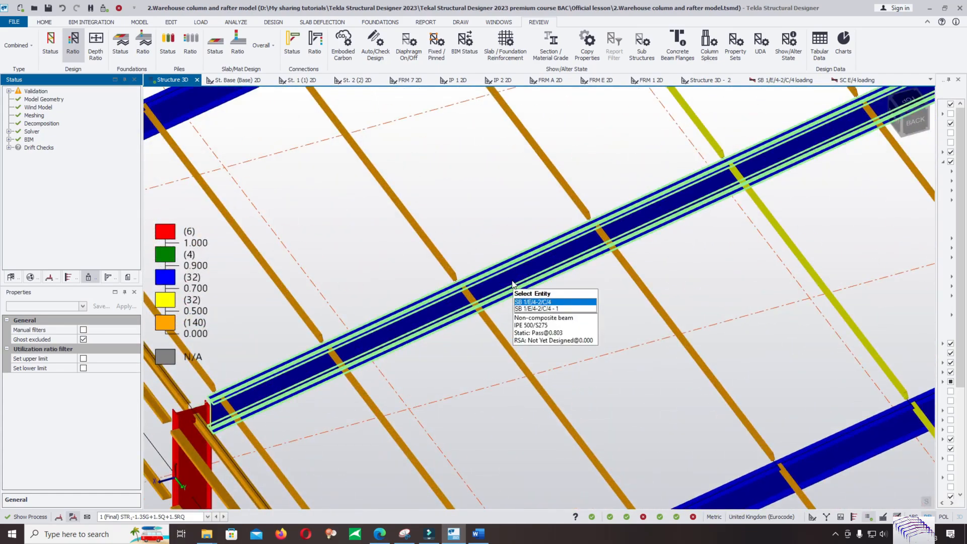
scroll(542, 290, down, 5)
scroll(545, 293, down, 2)
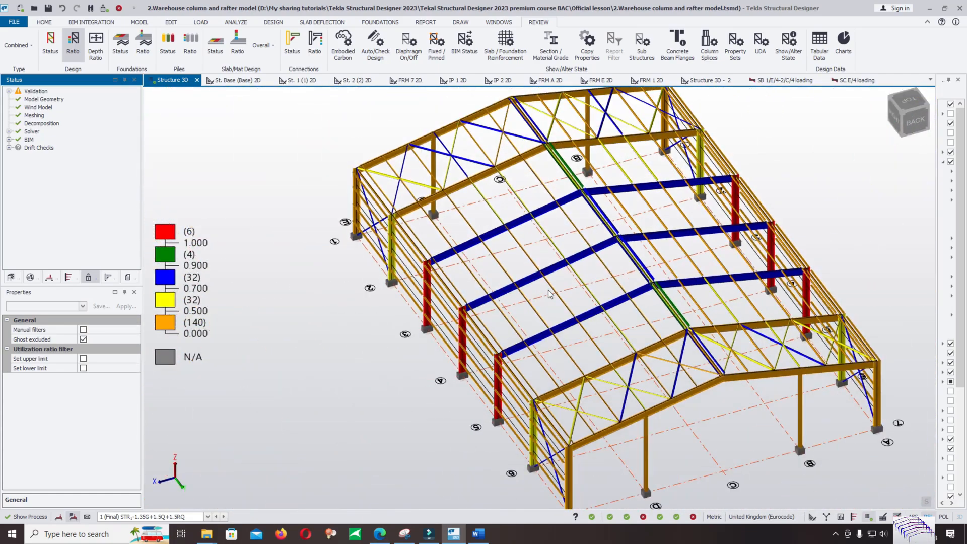
Step: Examine the utilization ratios of the grid 5 rafter, end-bay side rails, corner column E/7 and penultimate-frame rafter
scroll(621, 389, up, 5)
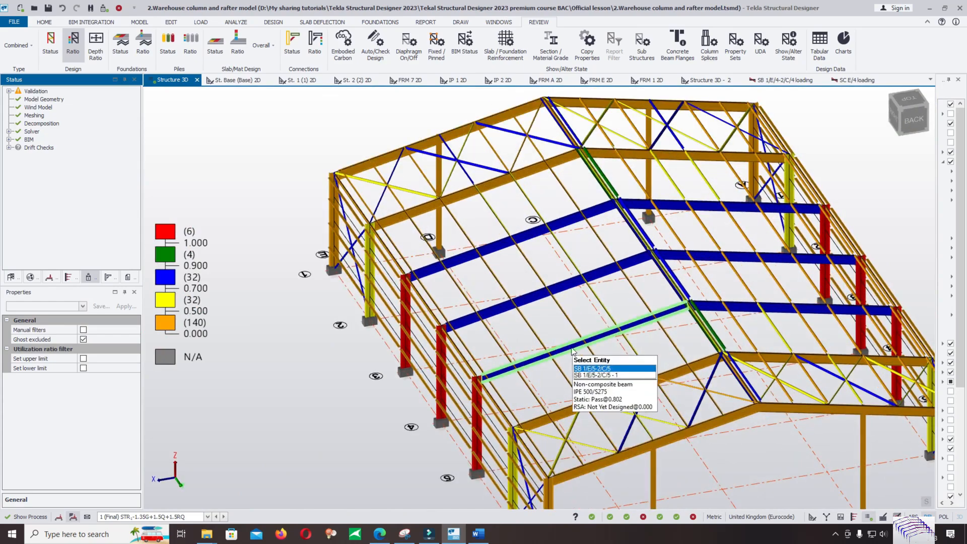
scroll(631, 343, down, 4)
middle_drag(612, 358, 778, 393)
scroll(675, 353, up, 5)
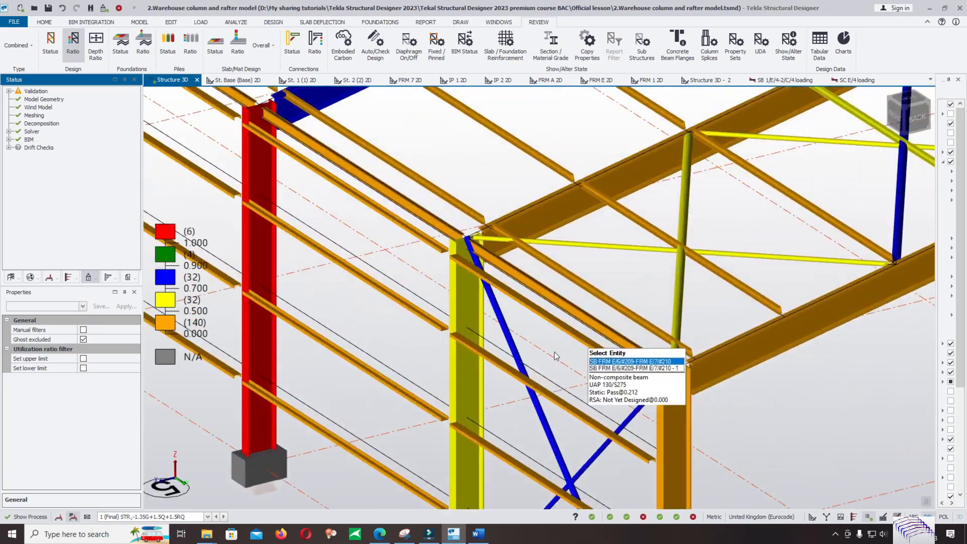
scroll(461, 304, down, 5)
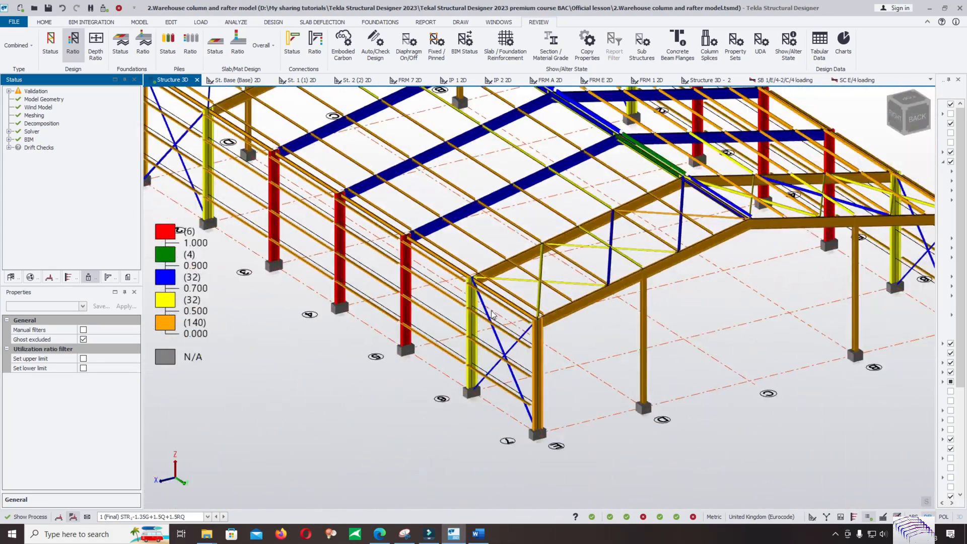
scroll(549, 367, up, 5)
scroll(550, 368, down, 5)
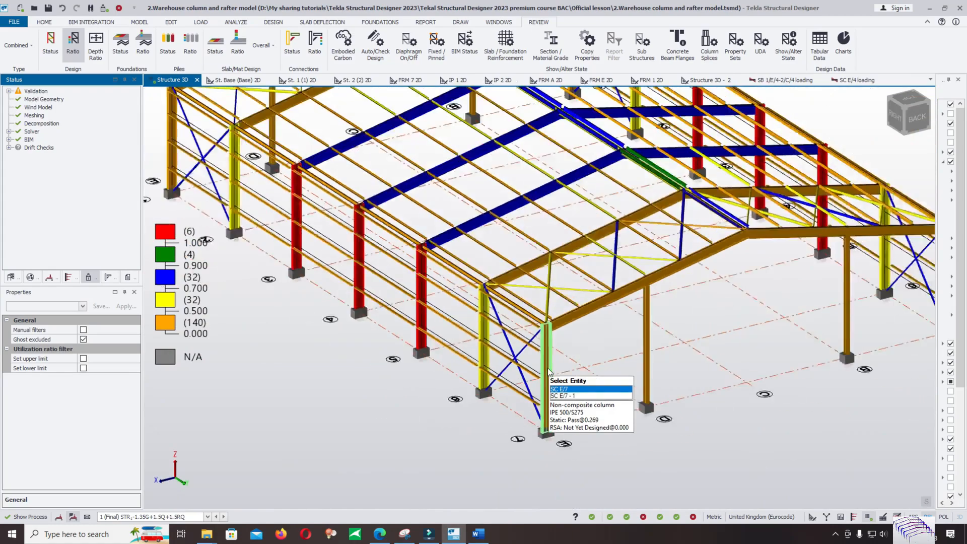
scroll(414, 225, up, 5)
scroll(414, 225, down, 5)
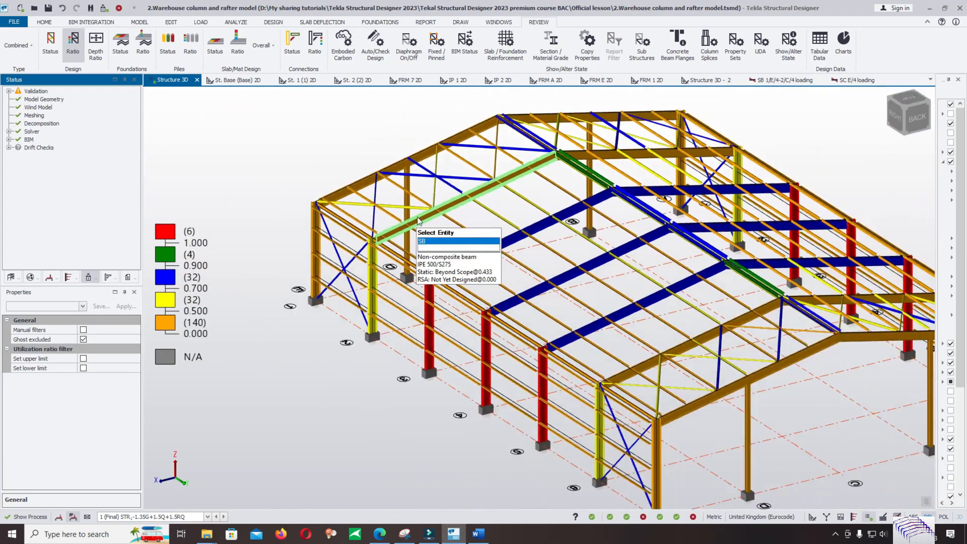
Step: Close the utilization ratio display and save the model
key(Escape)
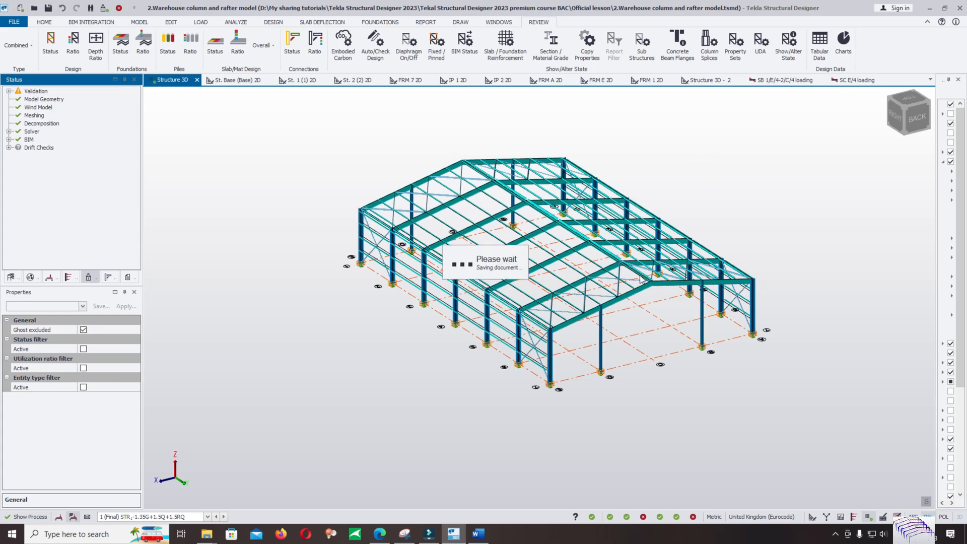
key(ctrl+s)
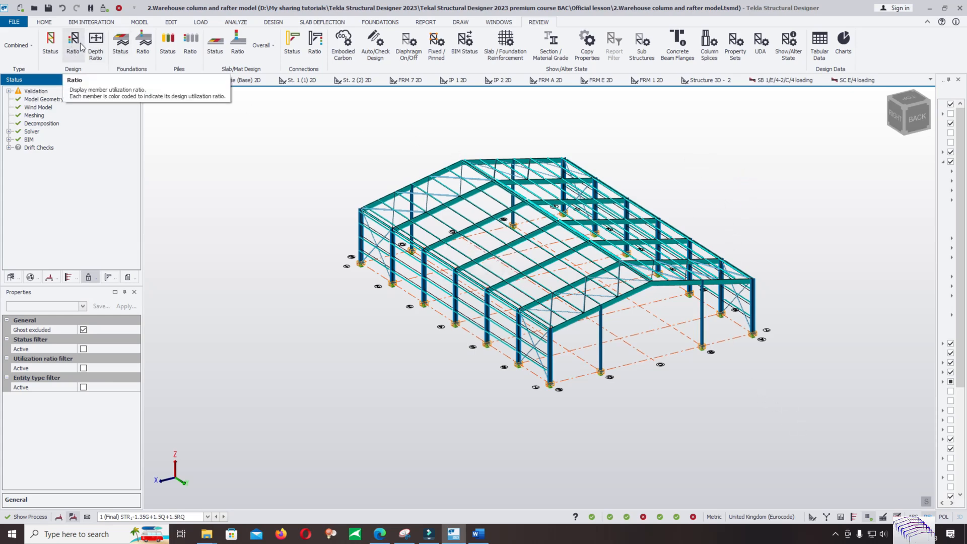
Step: Display the design status of all members and examine the Beyond Scope rafters on grids 6 and 7
click(51, 42)
scroll(562, 293, up, 3)
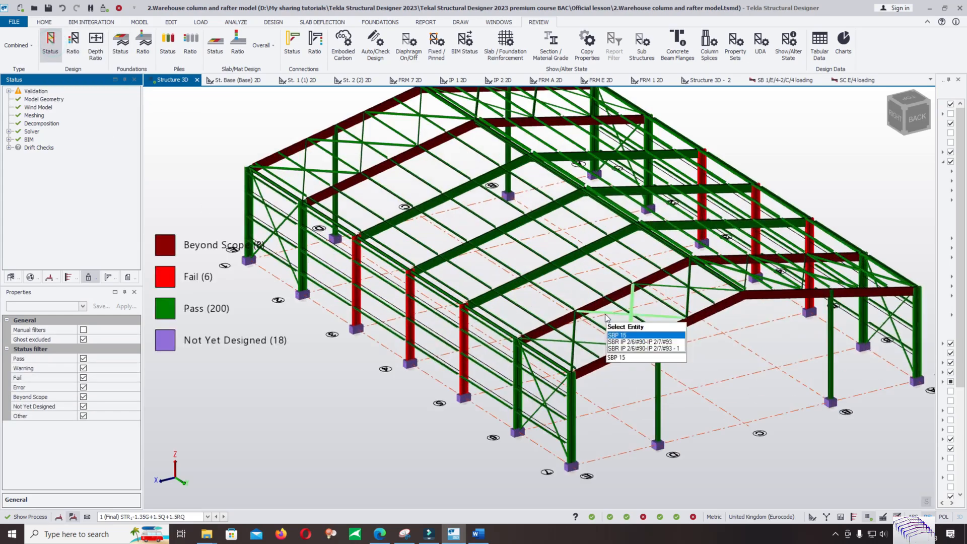
scroll(580, 290, up, 3)
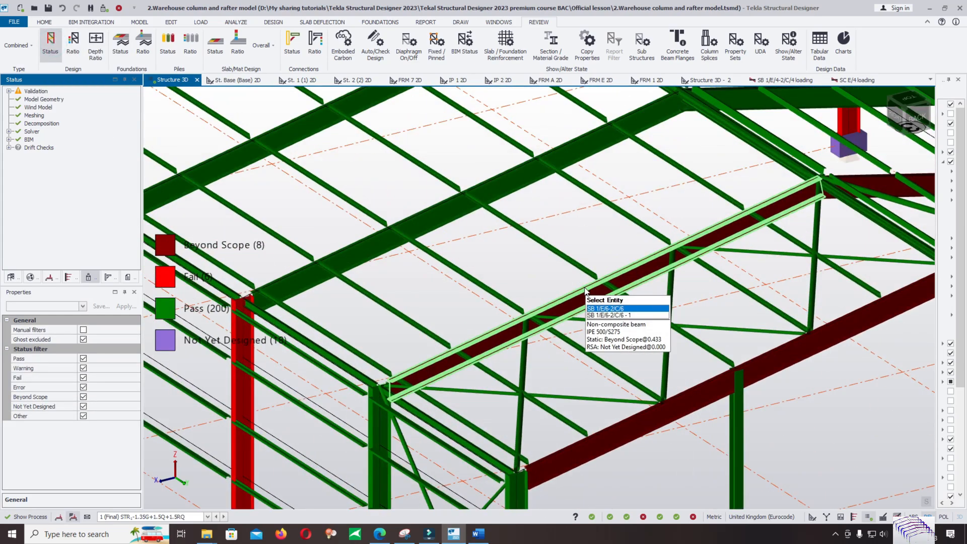
scroll(585, 291, down, 4)
scroll(586, 291, up, 3)
scroll(586, 291, down, 3)
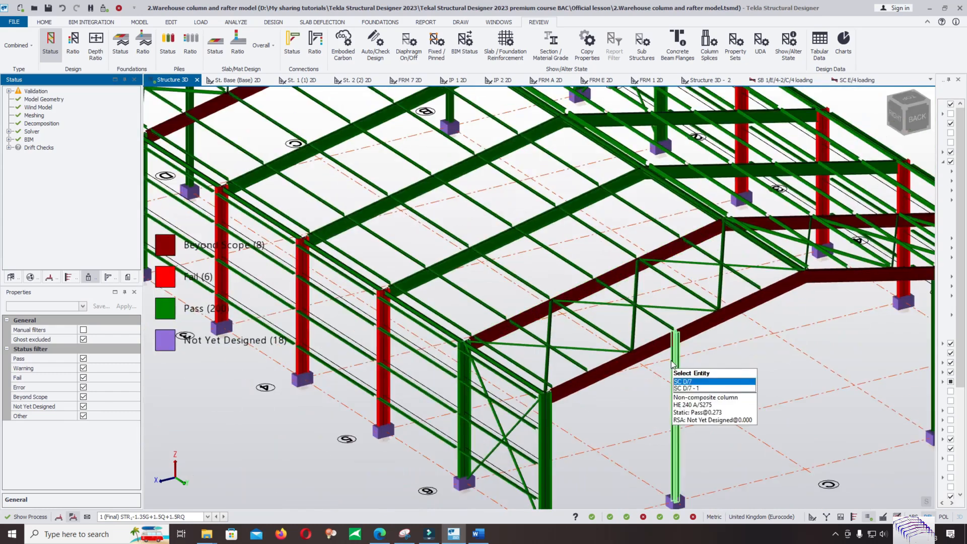
scroll(673, 363, up, 3)
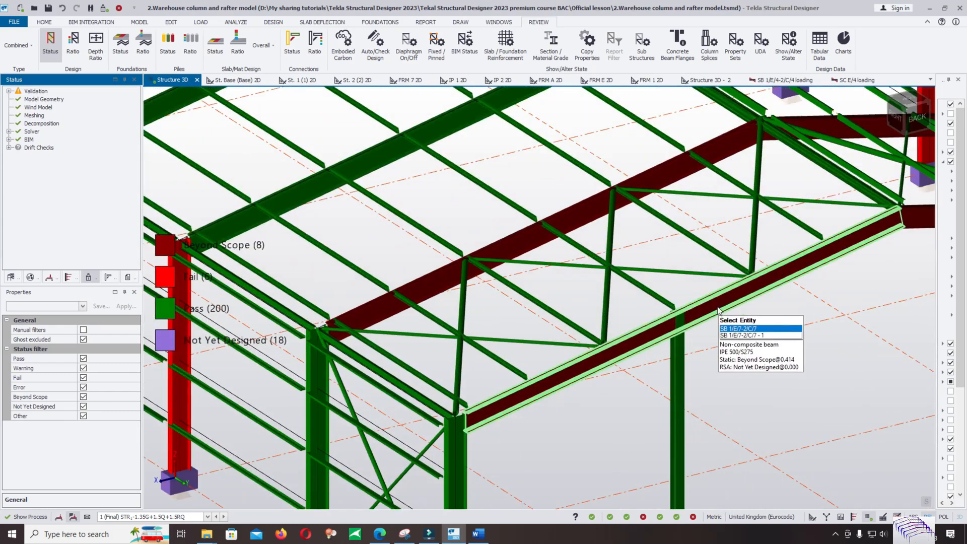
Step: Run a static member design on both grid 7 gable rafters, SB 1/E/7-2/C/7 and SB 1/A/7-2/C/7, and close each results summary
click(718, 301)
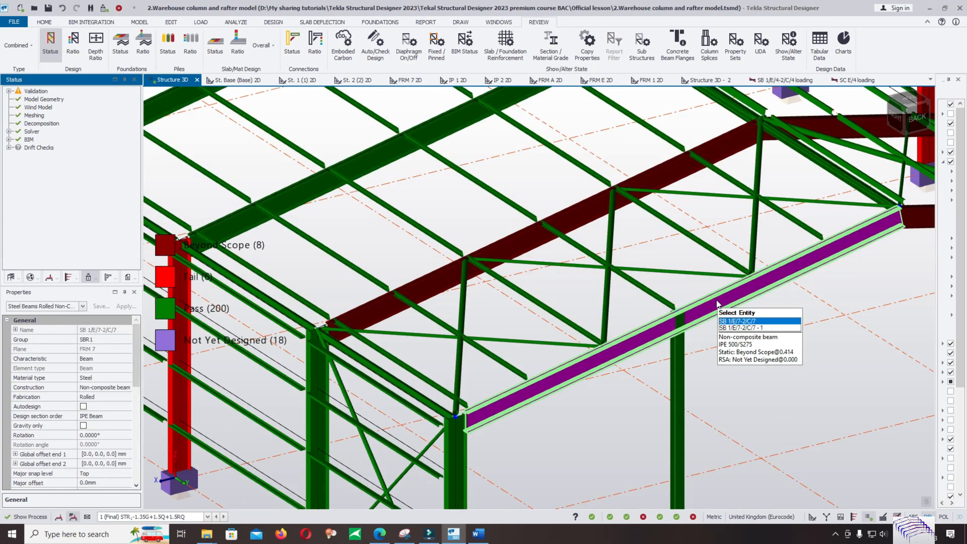
right_click(718, 303)
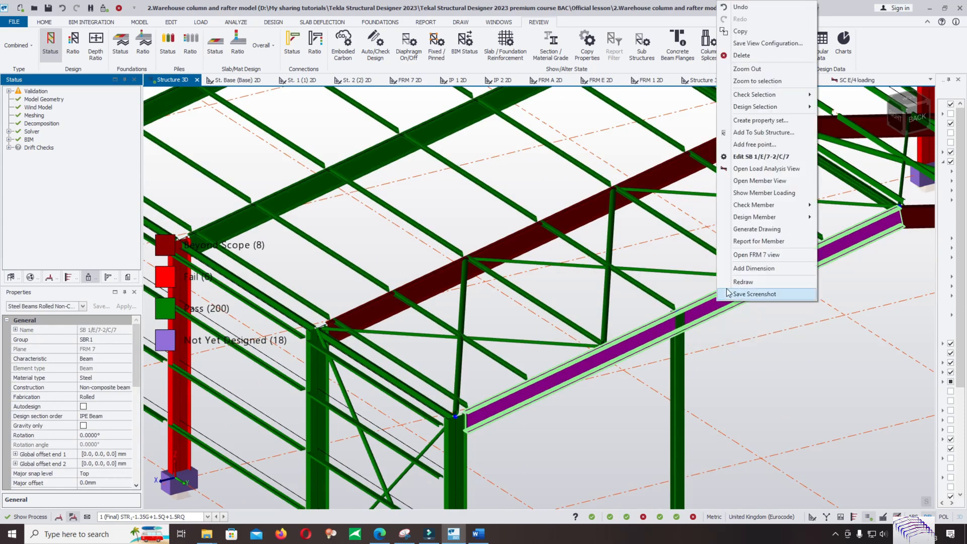
click(842, 218)
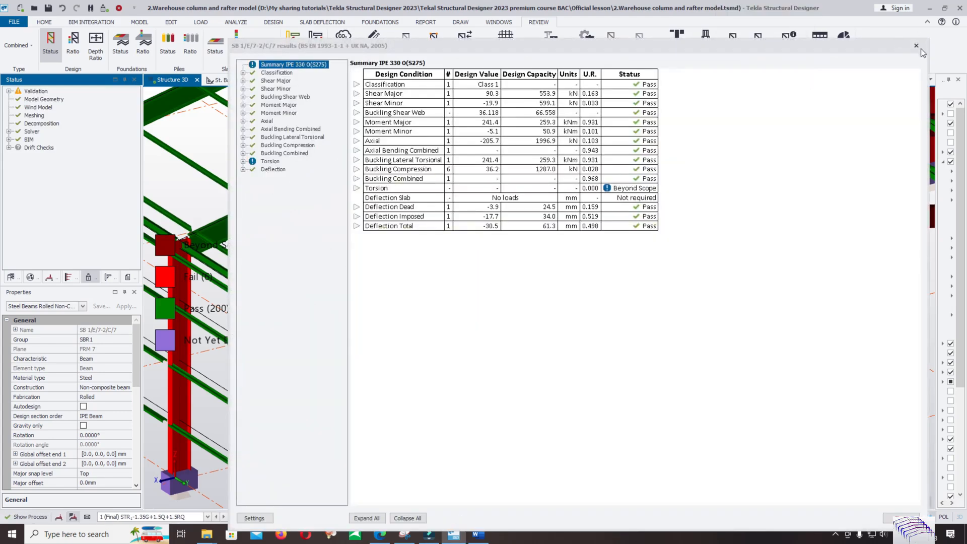
click(916, 46)
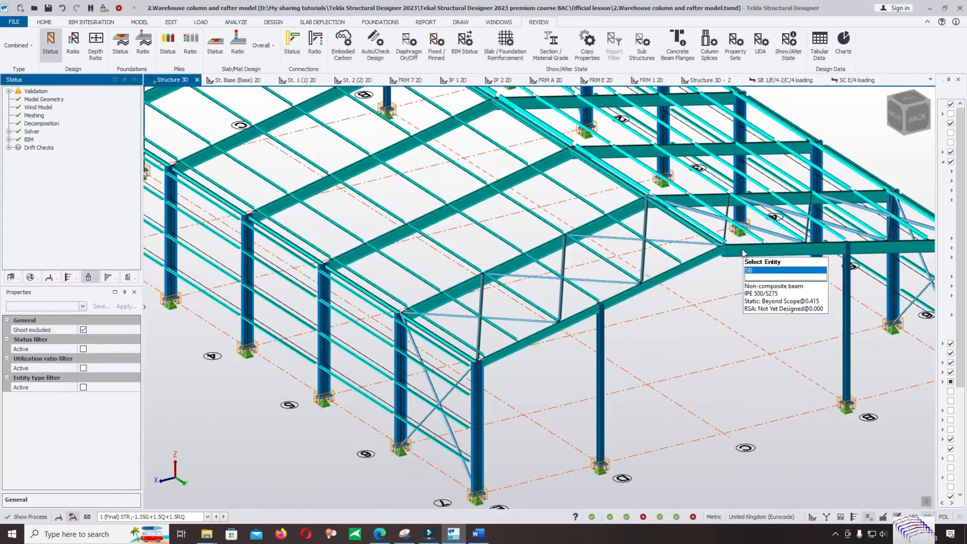
right_click(761, 256)
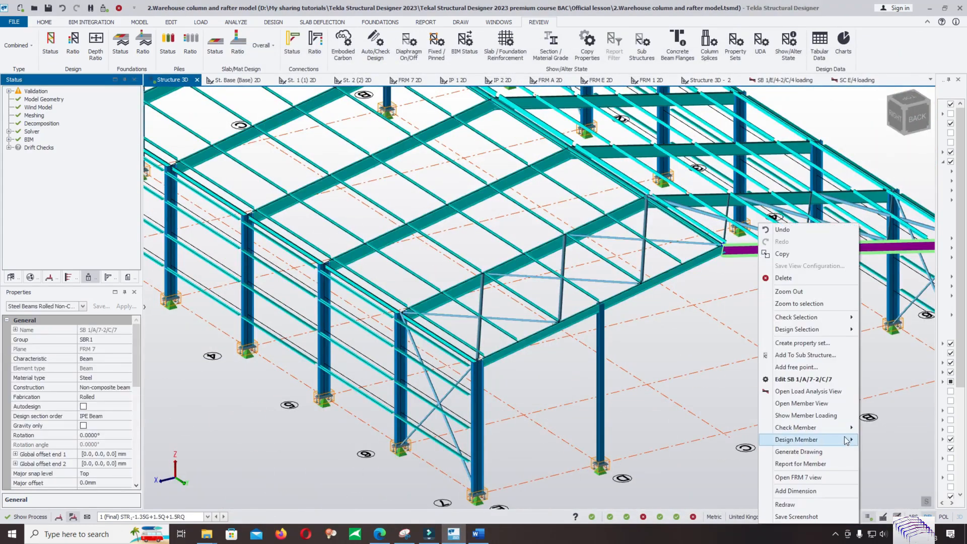
click(877, 441)
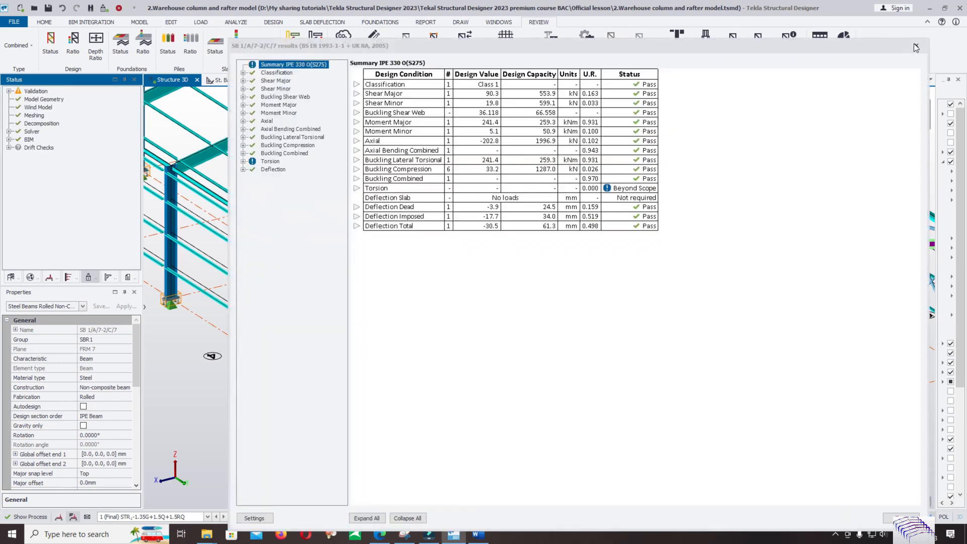
click(916, 46)
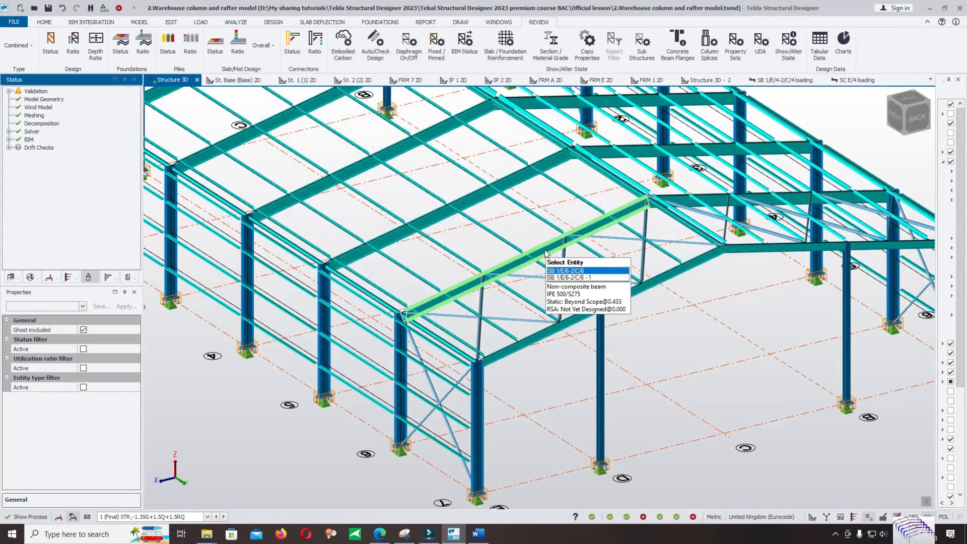
Step: Run a static design on the grid 6 rafter SB 1/E/6-2/C/6 and close its results
click(546, 253)
right_click(546, 254)
mouse_move(627, 348)
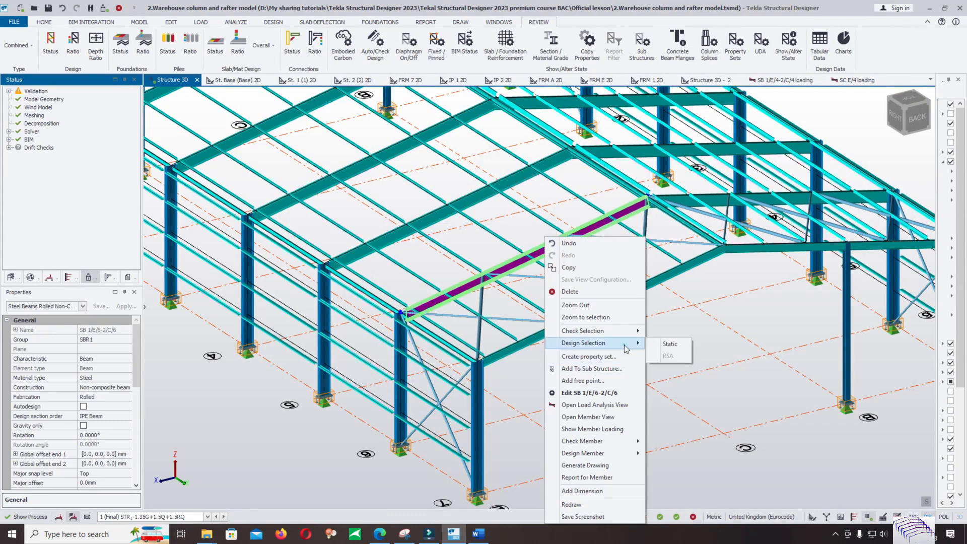
click(655, 343)
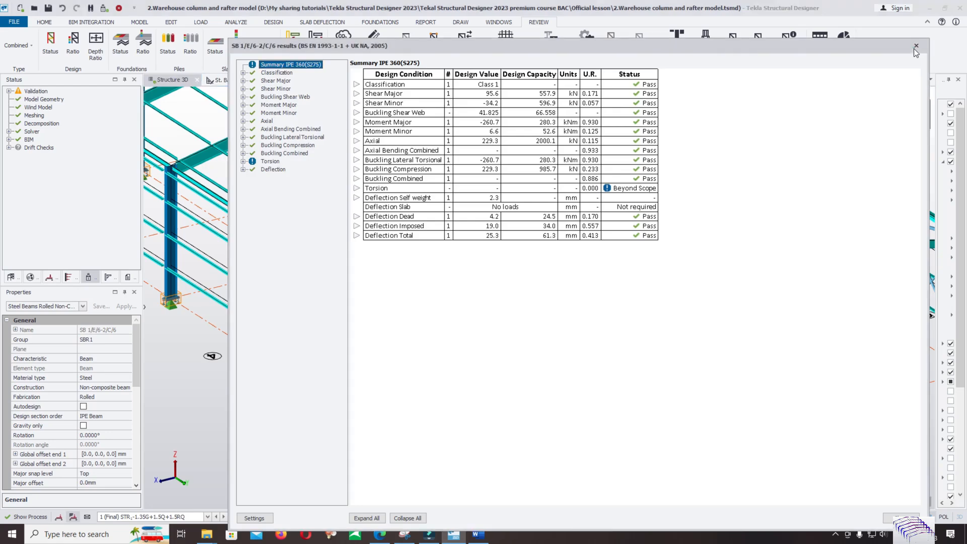
click(916, 46)
Step: Run a static design on the opposite grid 6 rafter SB 1/A/6-2/C/6 and close its results
click(728, 202)
right_click(728, 202)
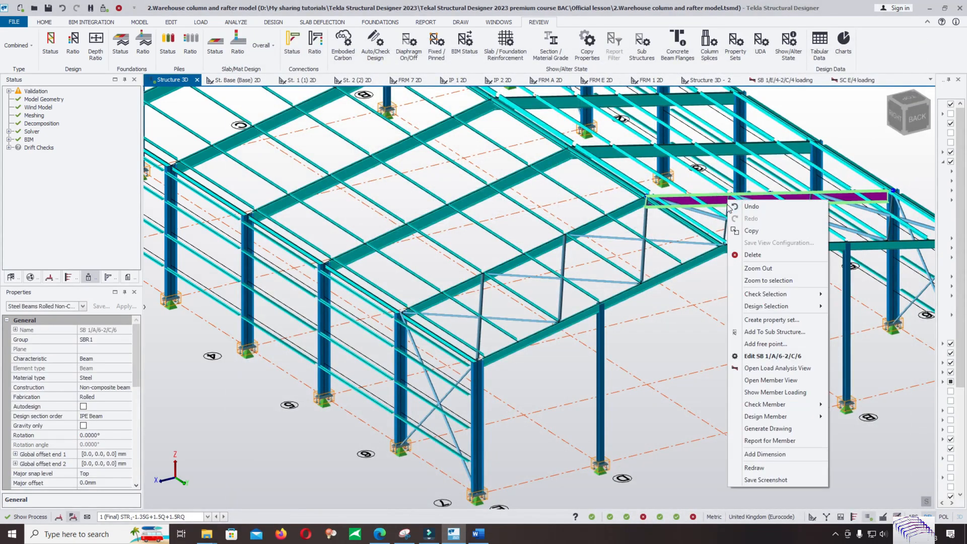
click(815, 306)
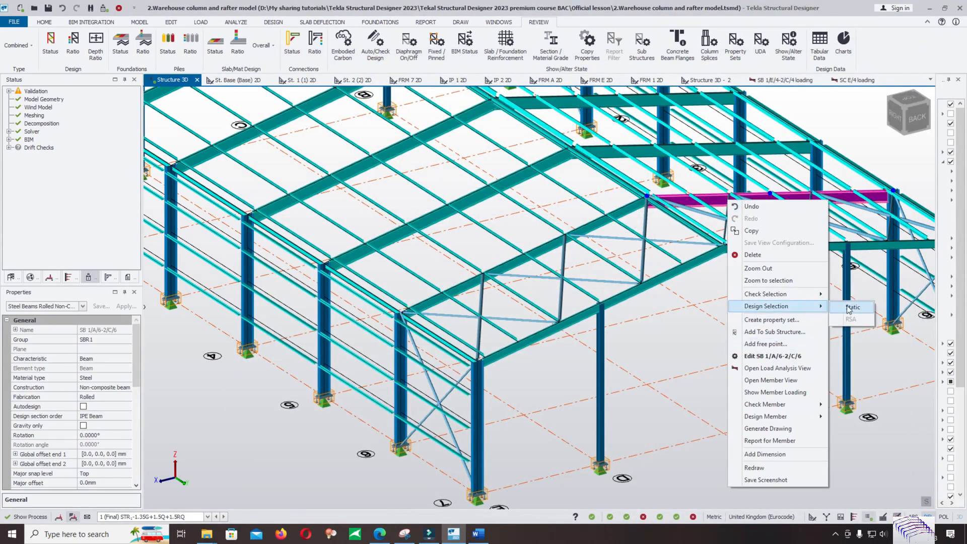
click(852, 307)
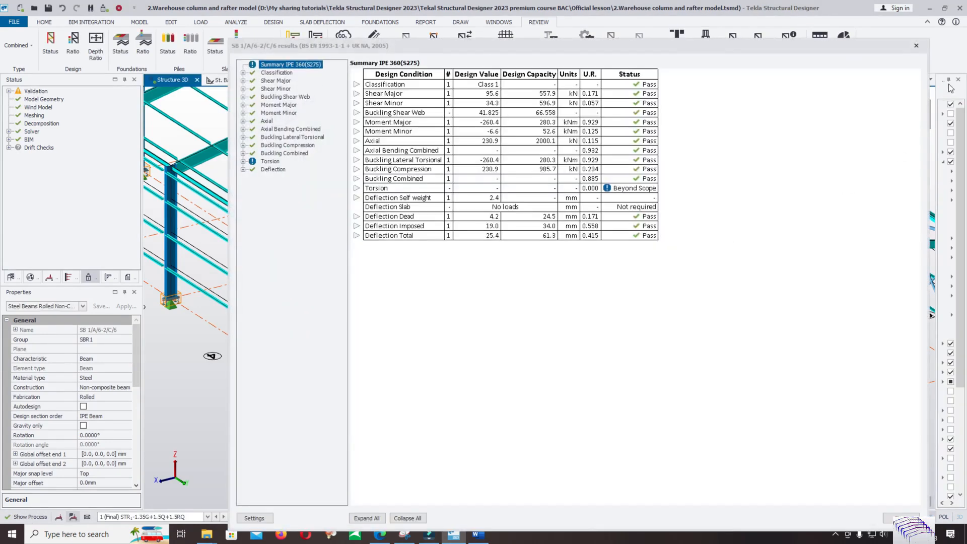
click(917, 45)
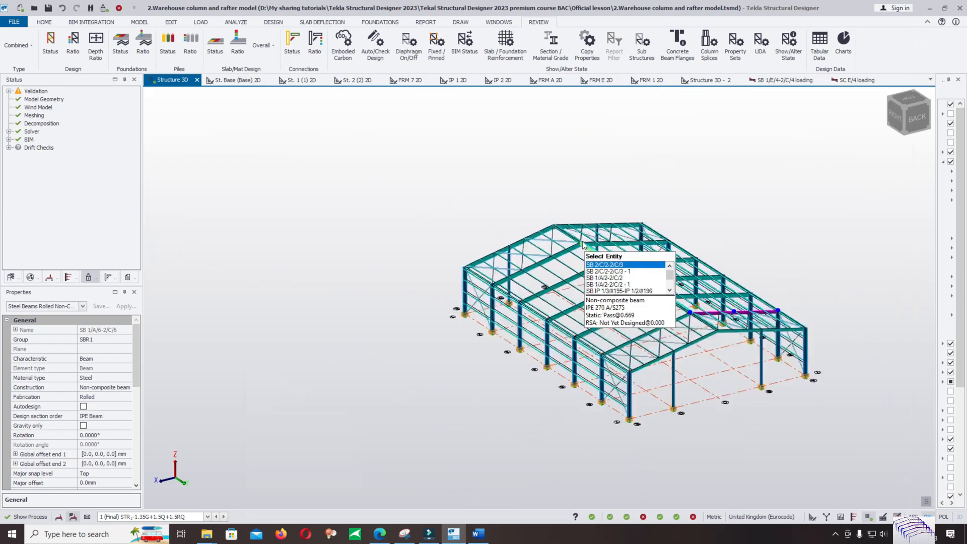
Step: Run a static design on the grid 1 gable rafter SB 1/E/1-2/C/1 and close its results
scroll(489, 233, up, 5)
click(489, 233)
right_click(489, 233)
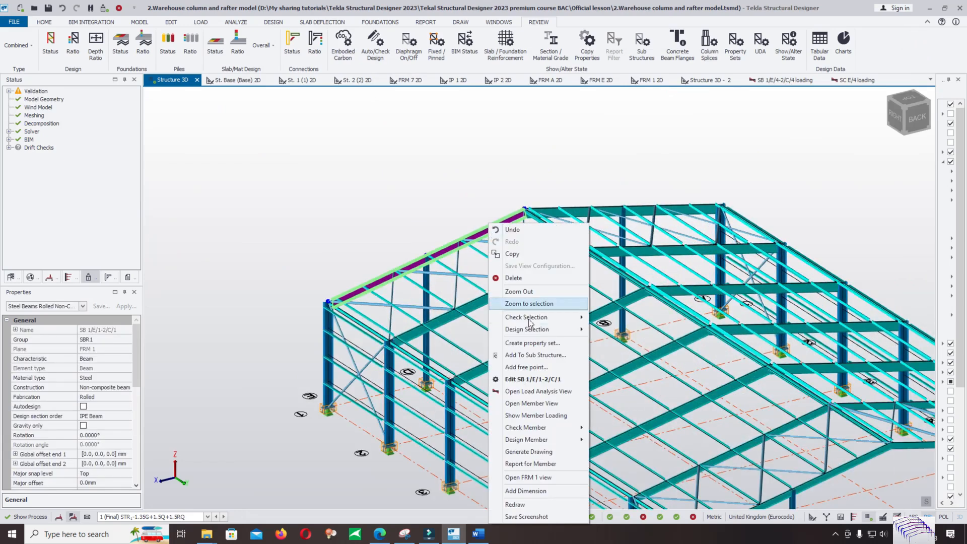
mouse_move(542, 331)
click(613, 331)
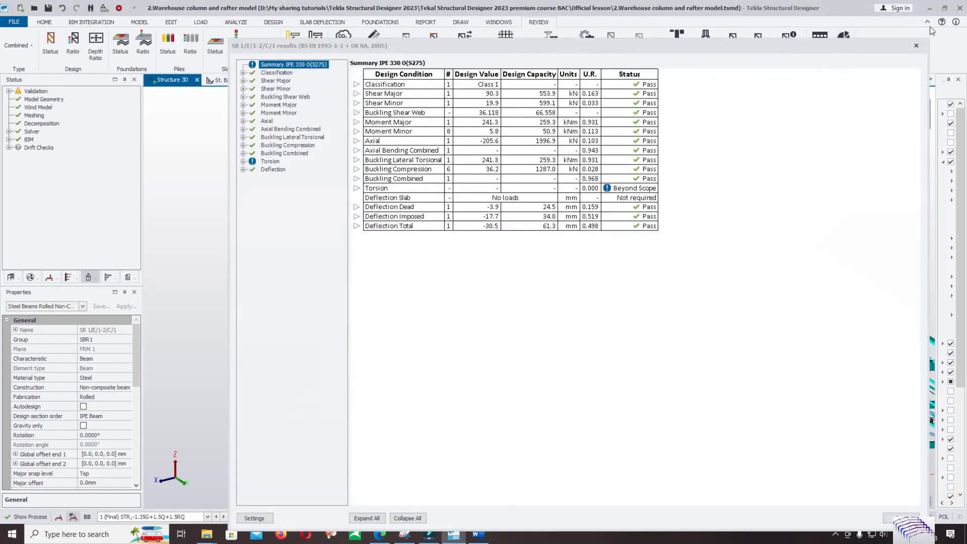
click(916, 45)
Step: Run a static member design on the grid 2 rafter SB 1/E/2-2/C/2 and close its results
click(513, 292)
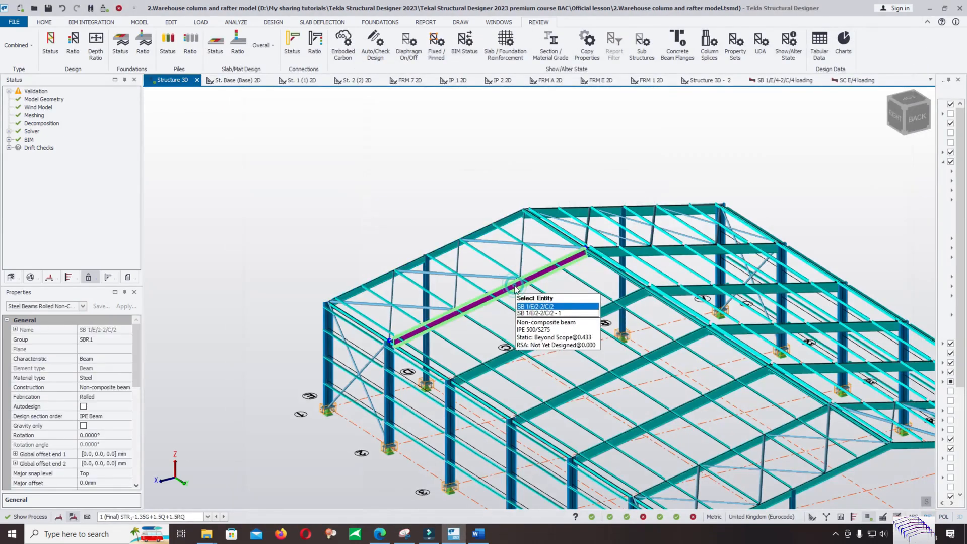
right_click(515, 287)
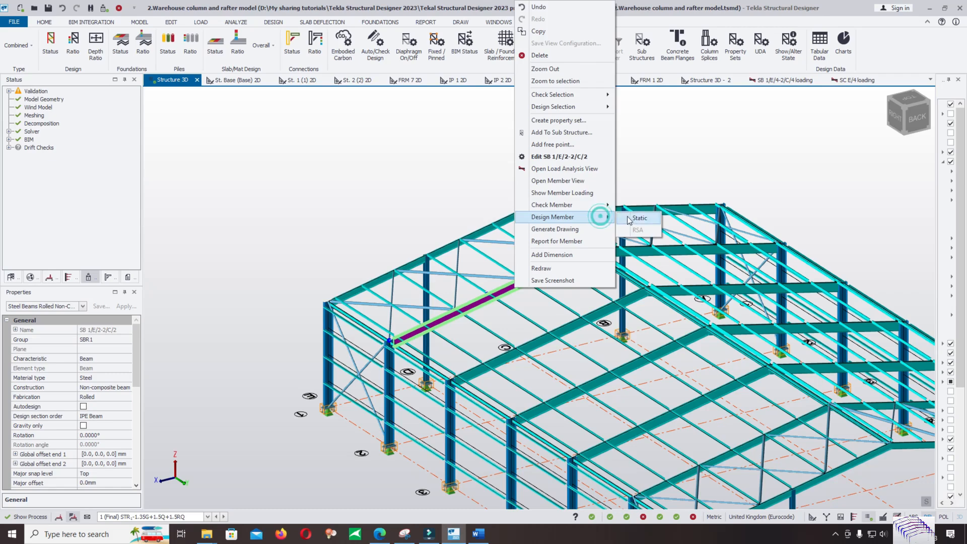
click(628, 216)
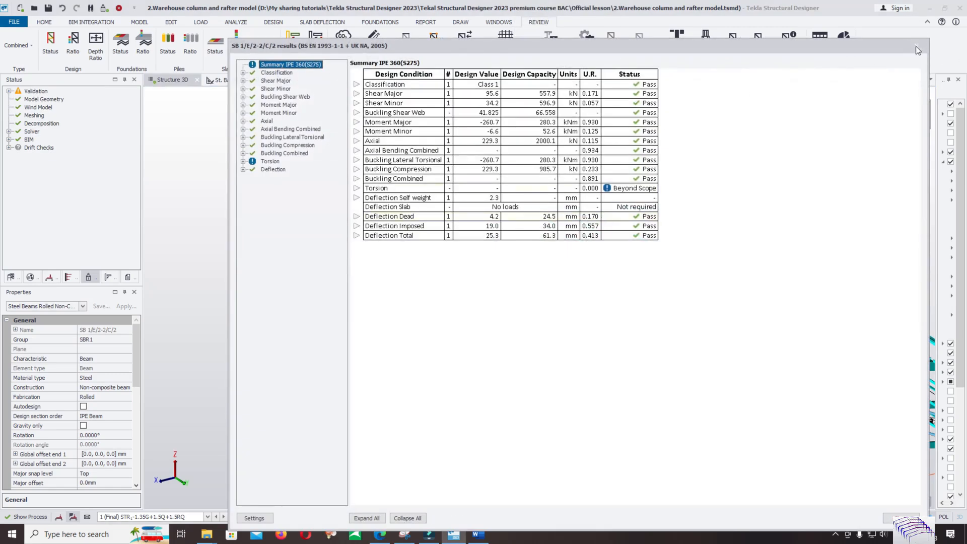
click(916, 46)
Step: Run a static design on the opposite grid 1 gable rafter SB 1/A/1-2/C/1 and close its results
right_click(649, 214)
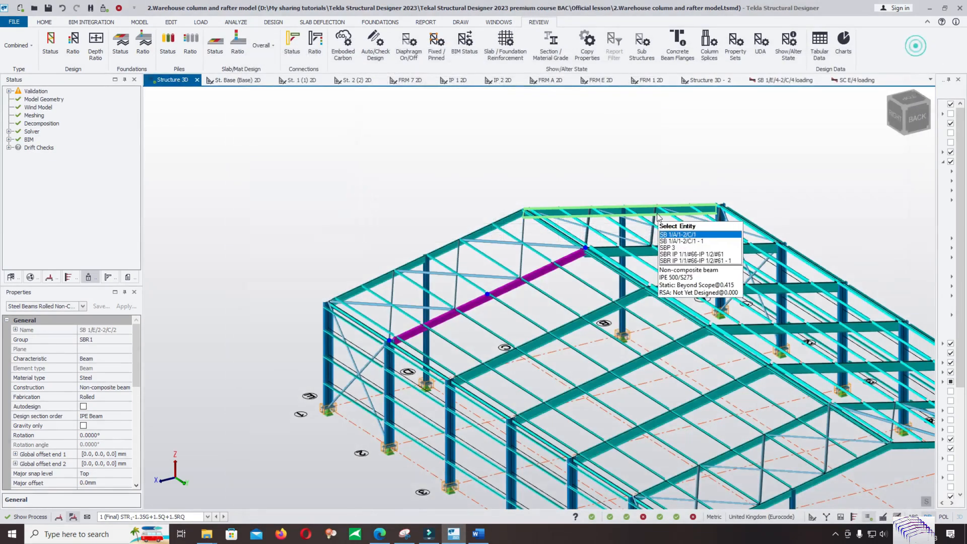
click(675, 233)
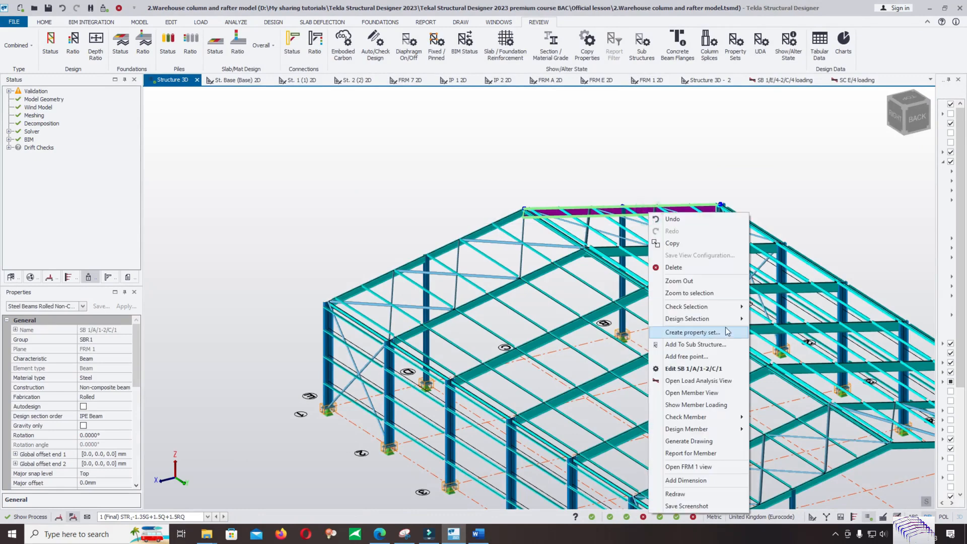
mouse_move(736, 320)
click(776, 319)
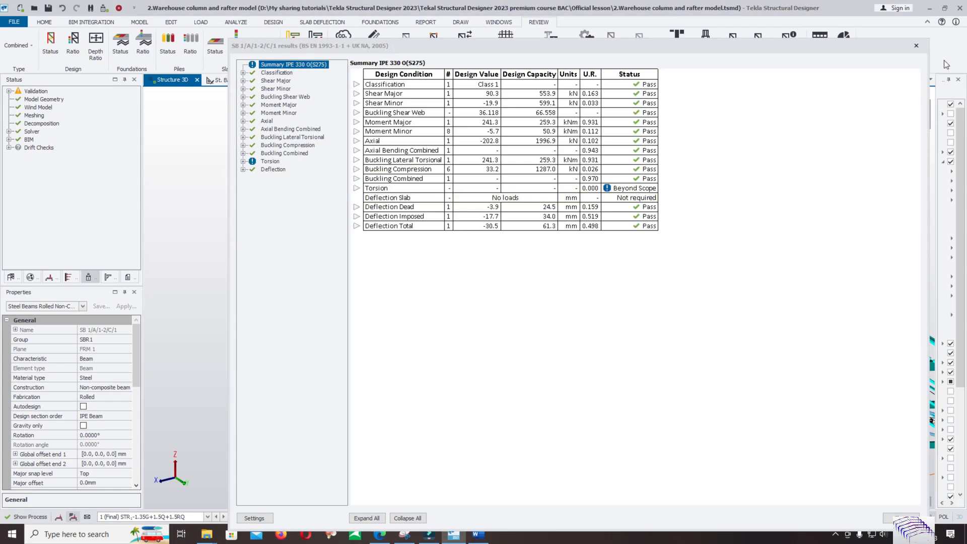
click(916, 47)
Step: Run a static design on the opposite grid 2 rafter SB 1/A/2-2/C/2, close its results and clear the selection
scroll(628, 278, up, 5)
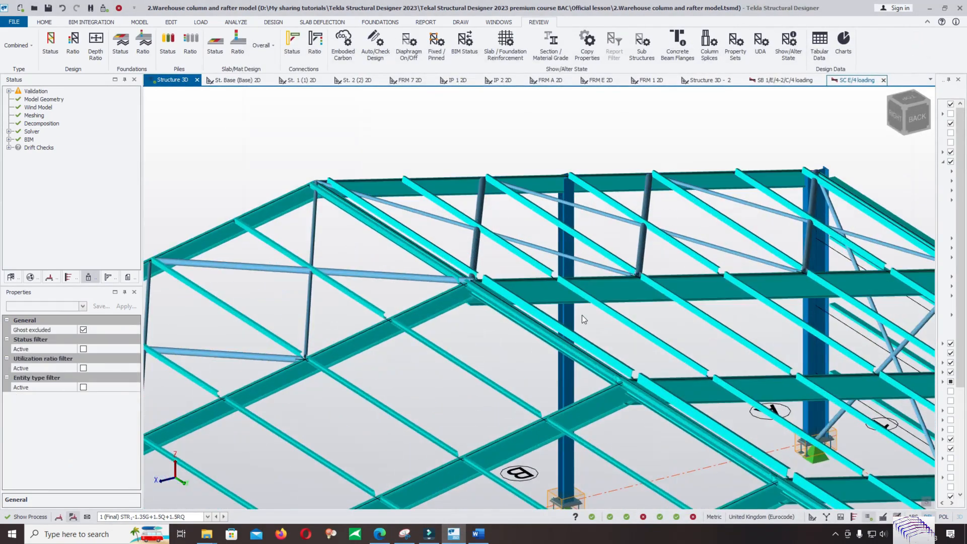
click(597, 325)
right_click(609, 287)
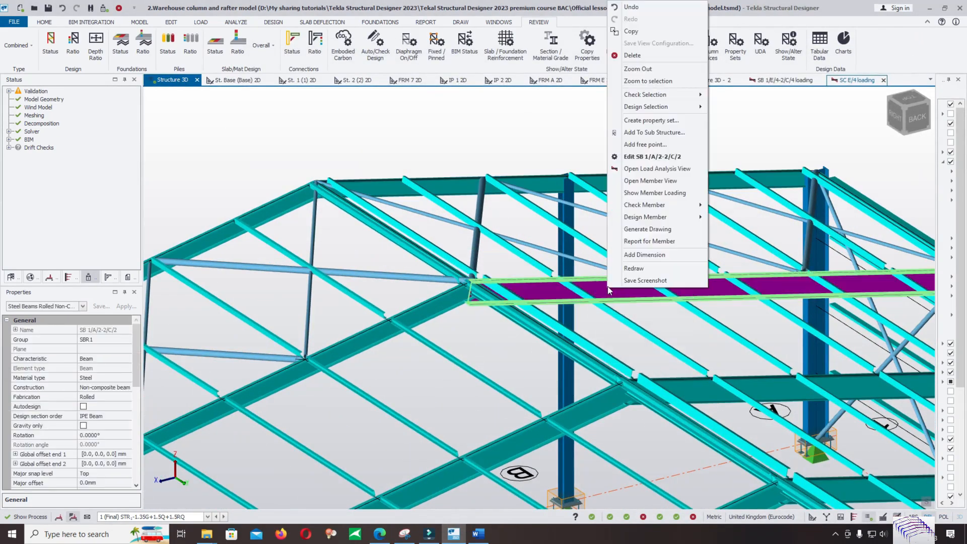
mouse_move(693, 107)
click(726, 107)
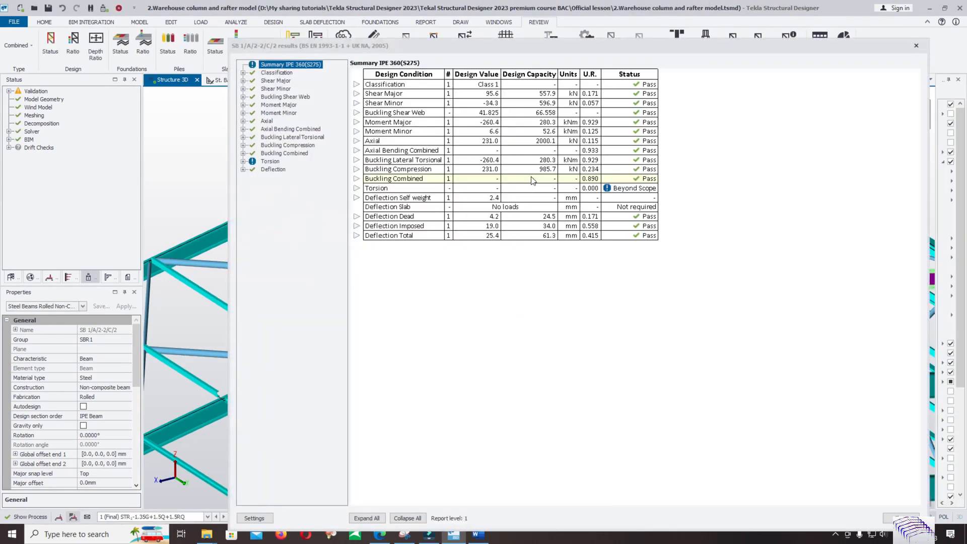
click(917, 46)
scroll(573, 244, down, 5)
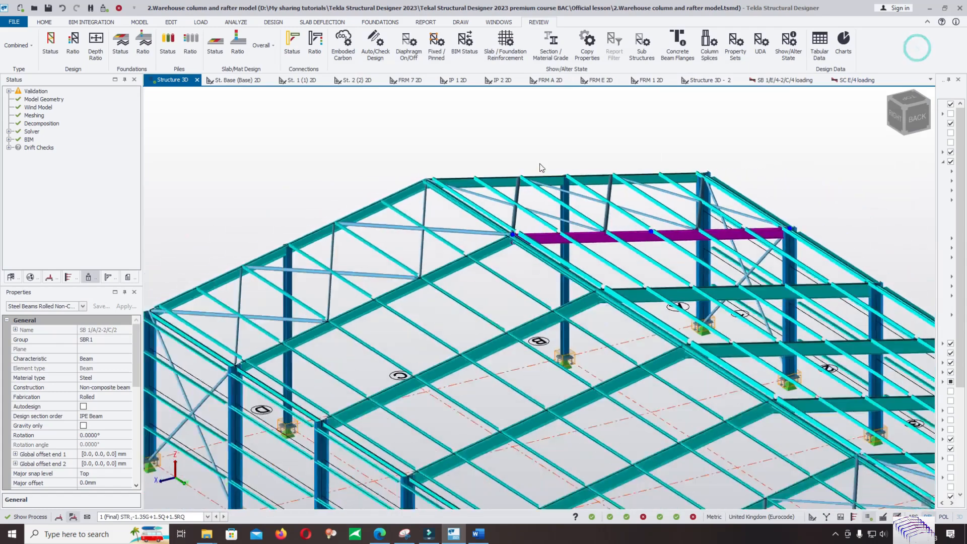
key(Escape)
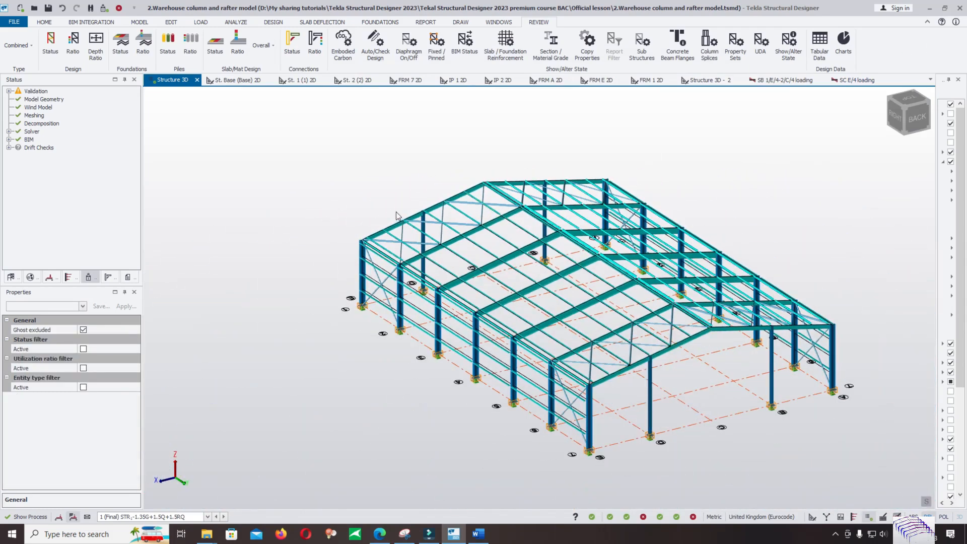
Step: Save the model and run Design All (Static) for the whole structure
click(15, 22)
click(40, 81)
click(279, 23)
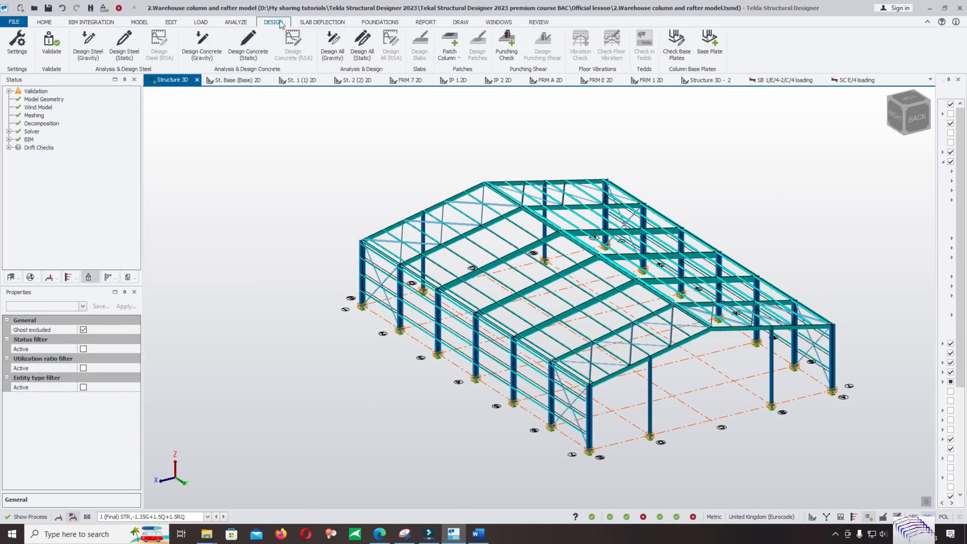
click(363, 42)
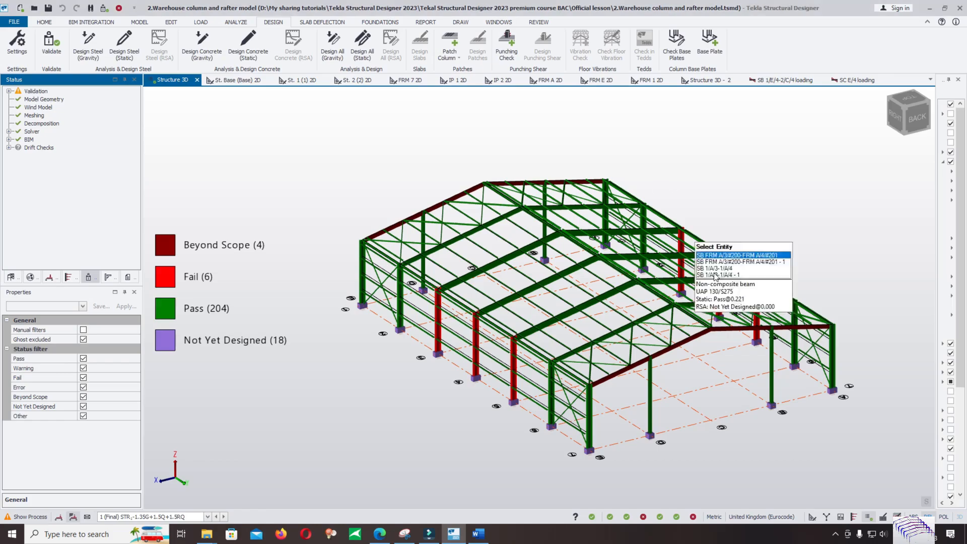
Step: Examine the redesigned status of the end-frame rafters, the penultimate rafters and the side columns on grids 3 to 5
scroll(700, 382, up, 5)
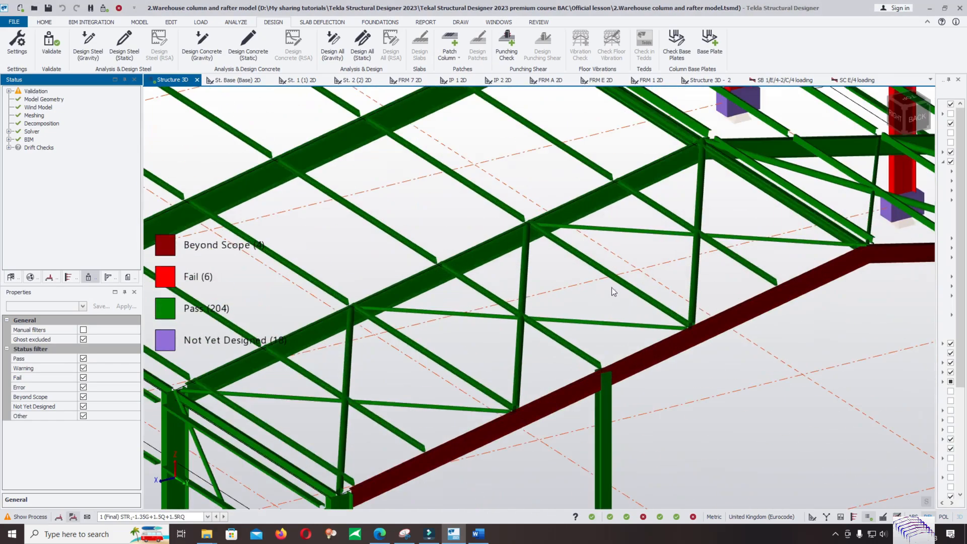
scroll(612, 288, down, 5)
scroll(411, 171, up, 4)
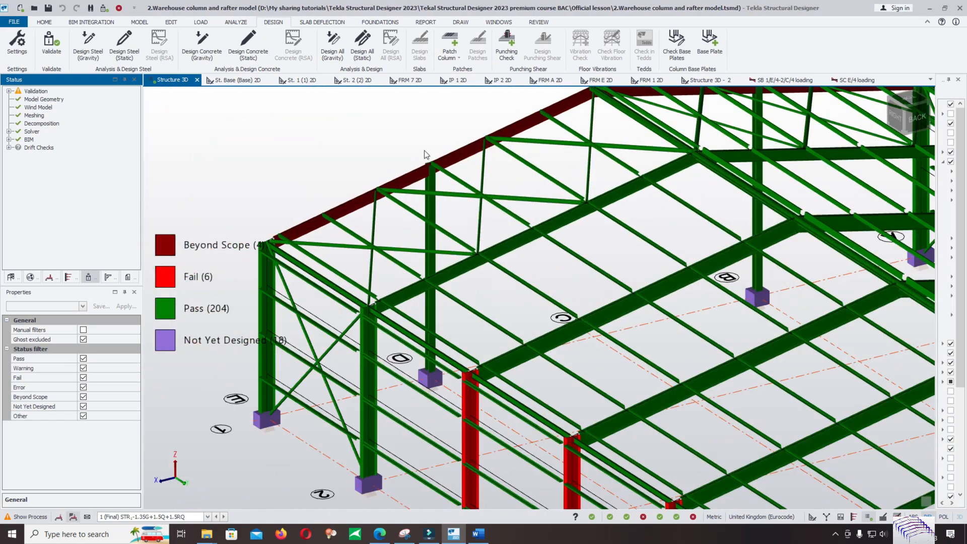
scroll(425, 154, down, 4)
scroll(596, 311, up, 4)
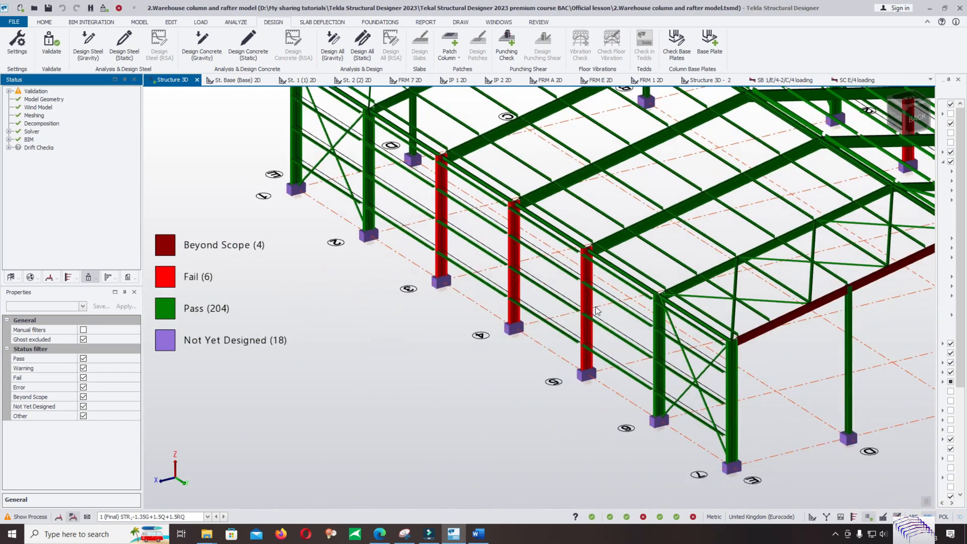
Step: Inspect the section and static design status of the grid 4 rafter and the gable rafters on grids 7 and 1
scroll(650, 250, down, 4)
scroll(600, 252, up, 4)
scroll(599, 252, down, 4)
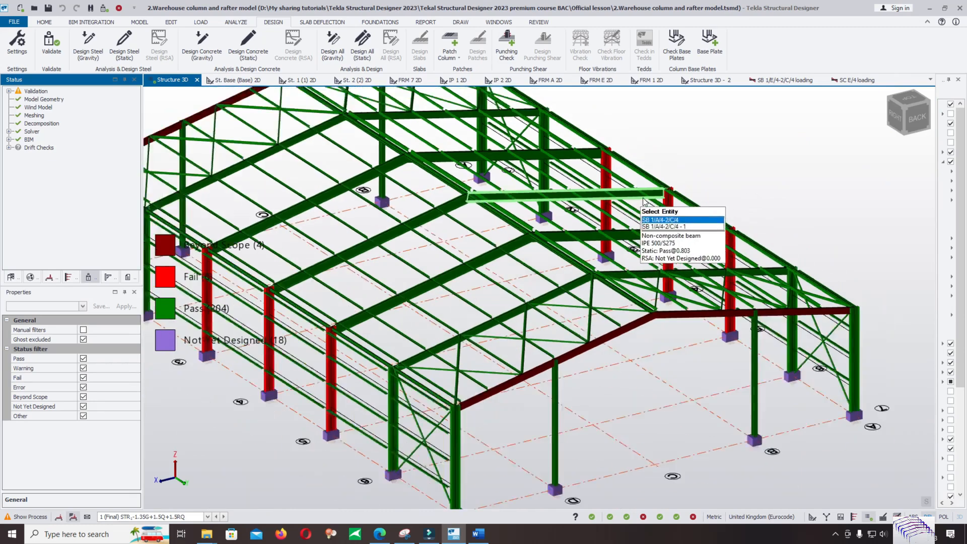
scroll(456, 297, up, 3)
middle_drag(409, 256, 448, 258)
scroll(347, 215, up, 2)
scroll(371, 214, down, 3)
scroll(613, 248, up, 3)
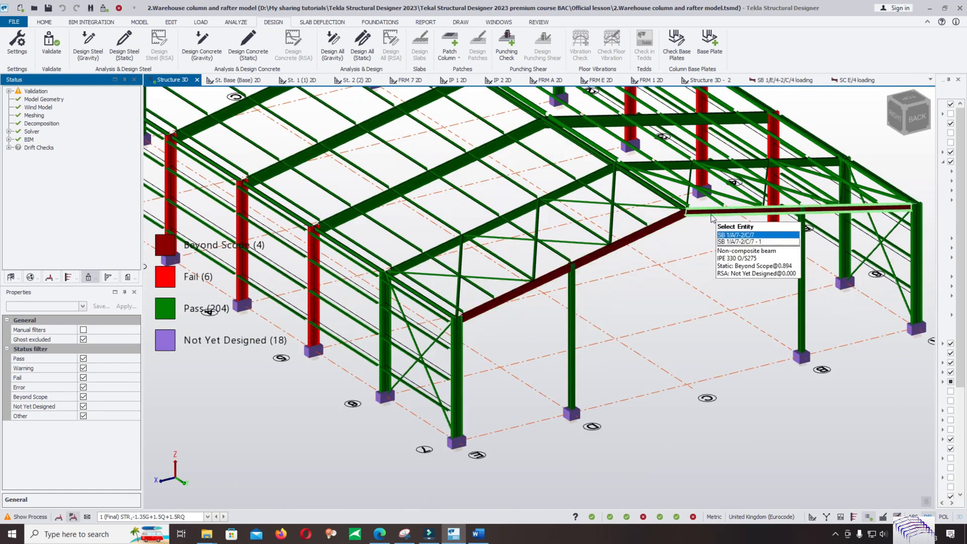
scroll(705, 350, down, 5)
scroll(437, 199, up, 6)
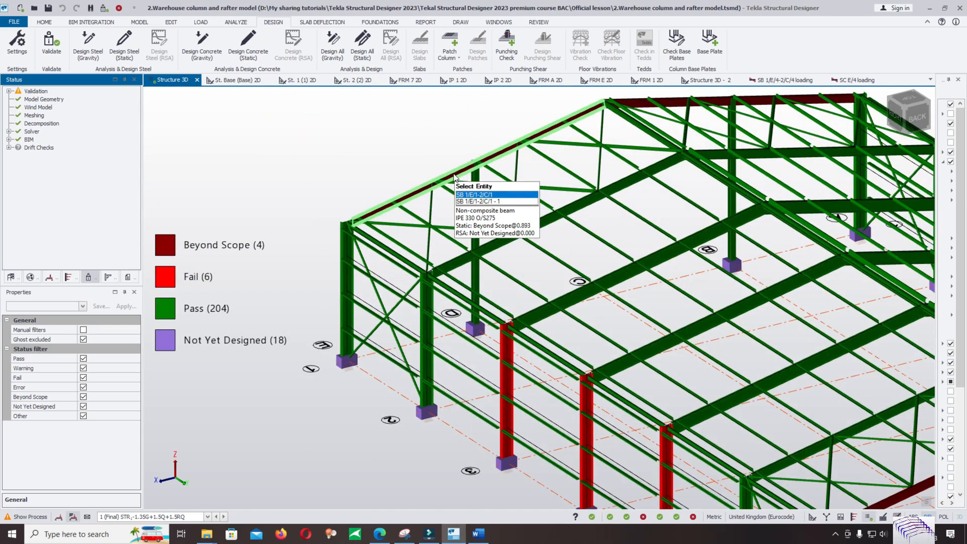
scroll(455, 178, down, 6)
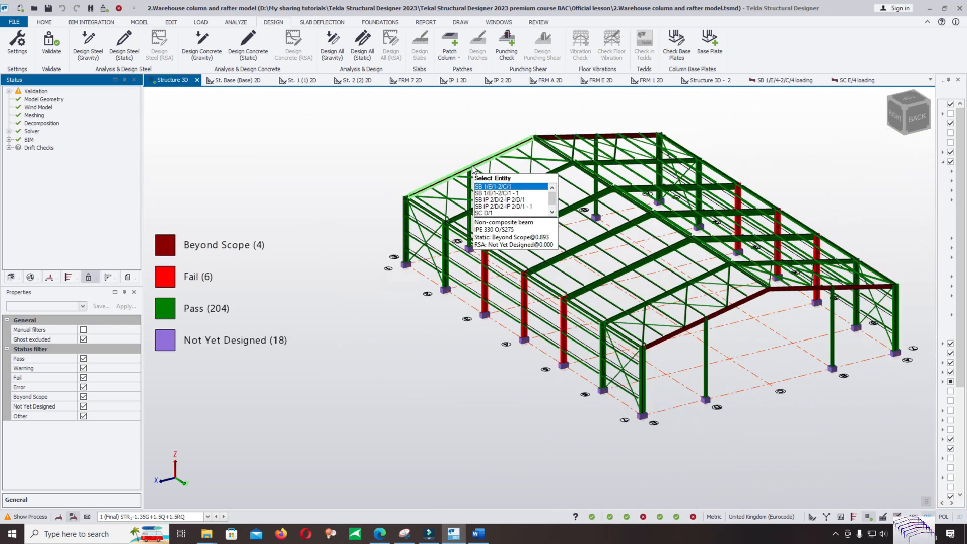
Step: Leave the current status display and show the combined design status of the whole structure in the review view again
key(Escape)
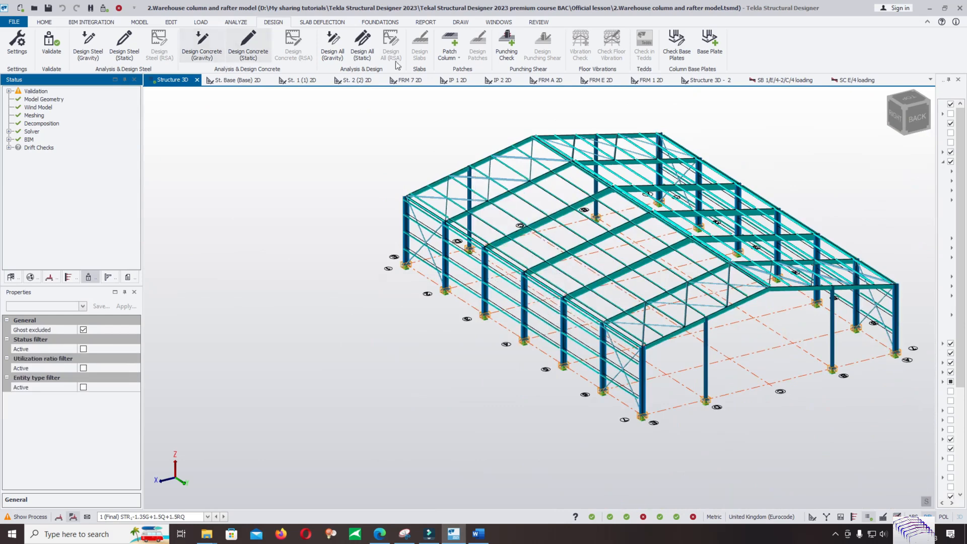
click(535, 22)
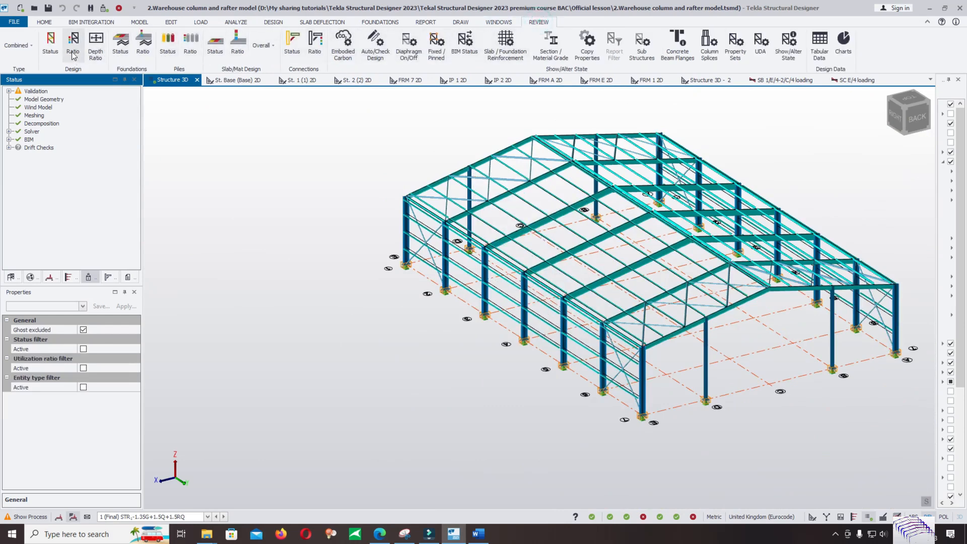
click(50, 45)
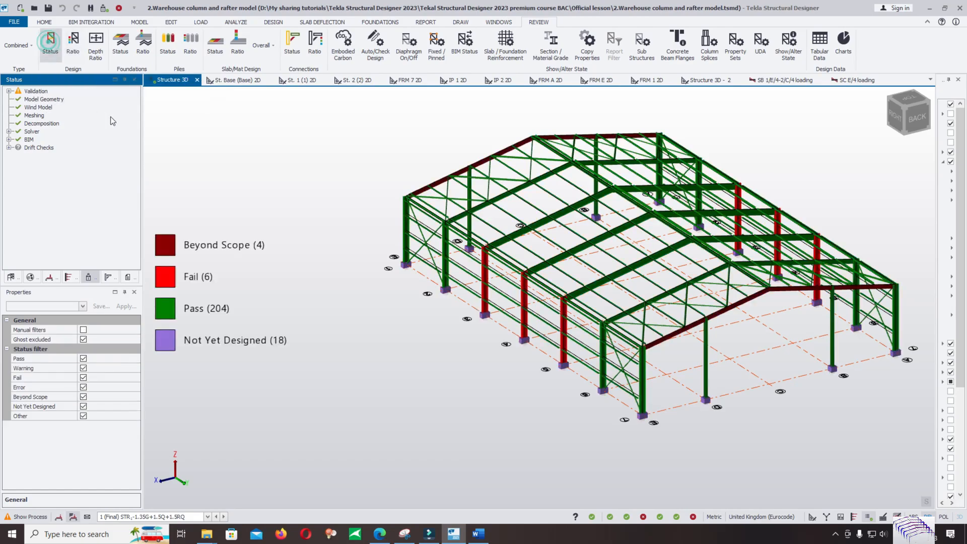